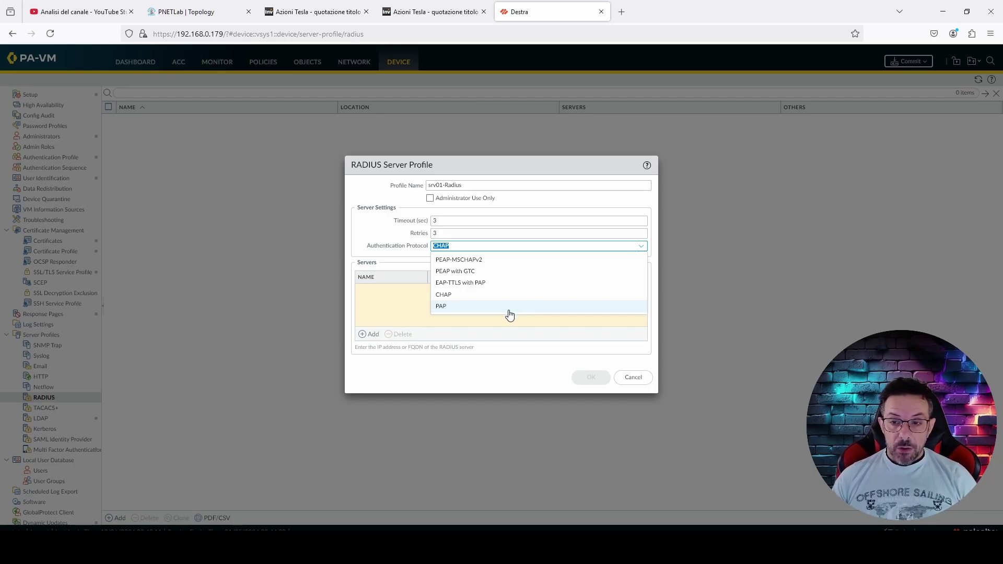
Compare CHAP and PEAP for the srv01-Radius authentication protocol, then settle on PAP
{"action": "left_click", "coordinate": [478, 308]}
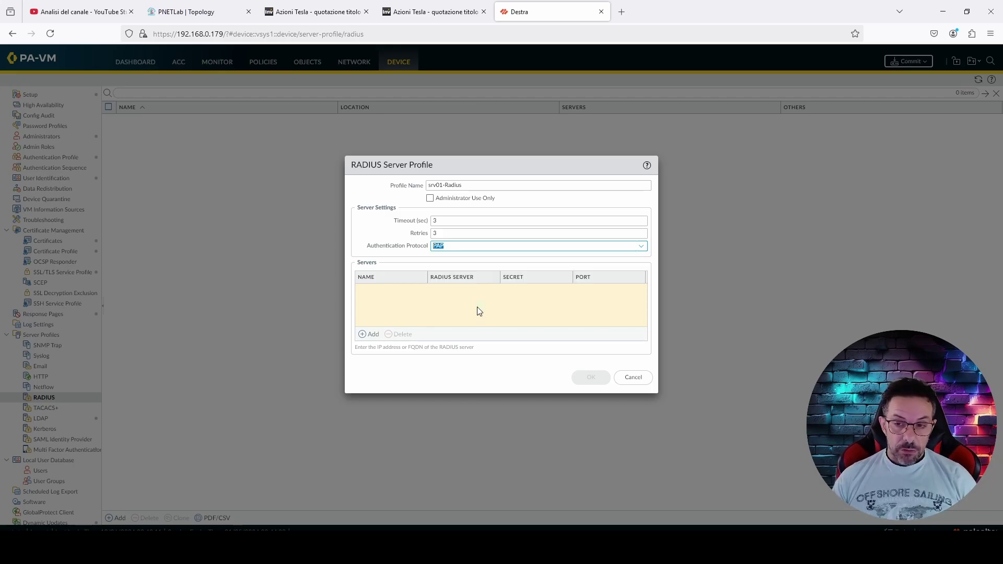
{"action": "key", "text": "shift+Tab"}
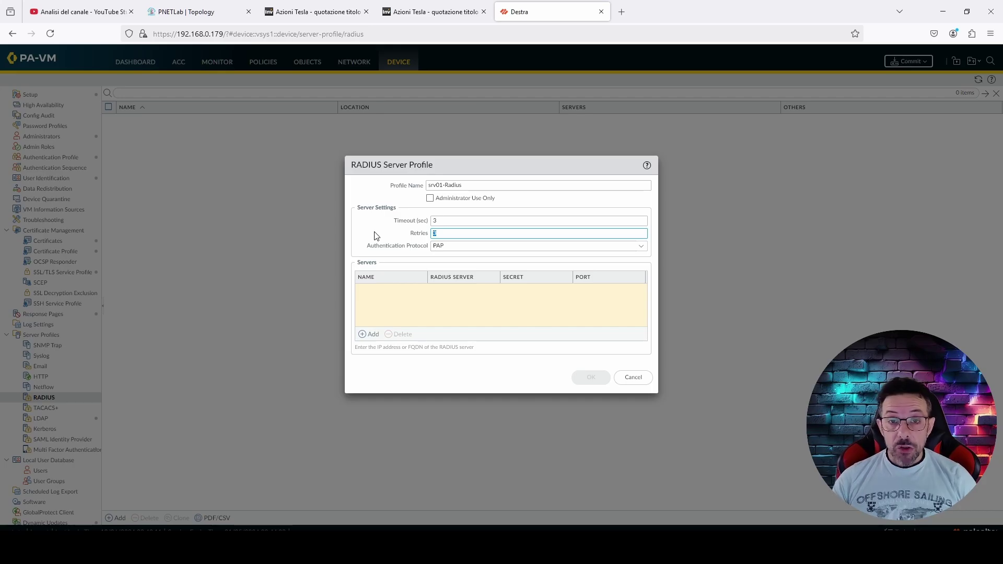
{"action": "left_click", "coordinate": [470, 246]}
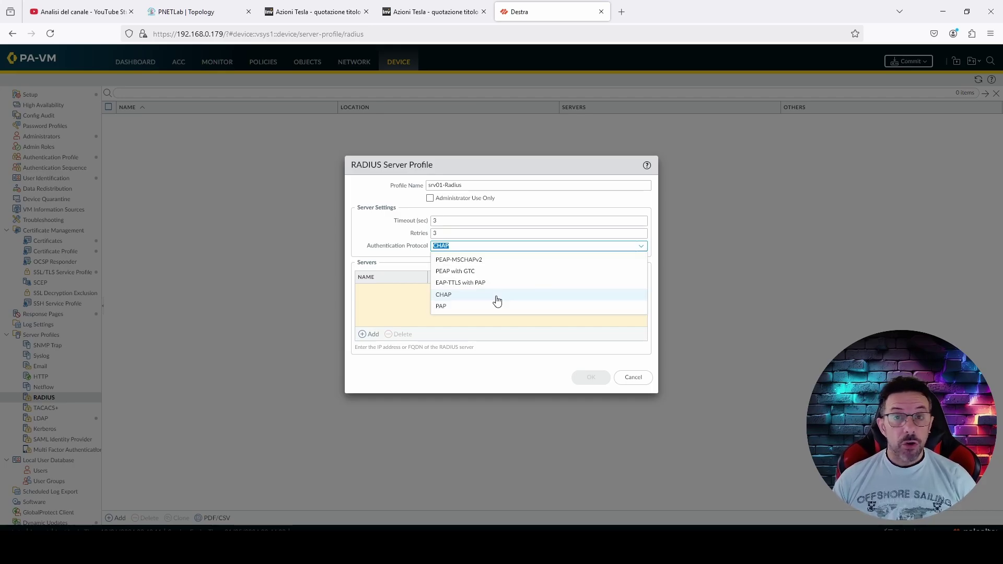
{"action": "left_click", "coordinate": [496, 301]}
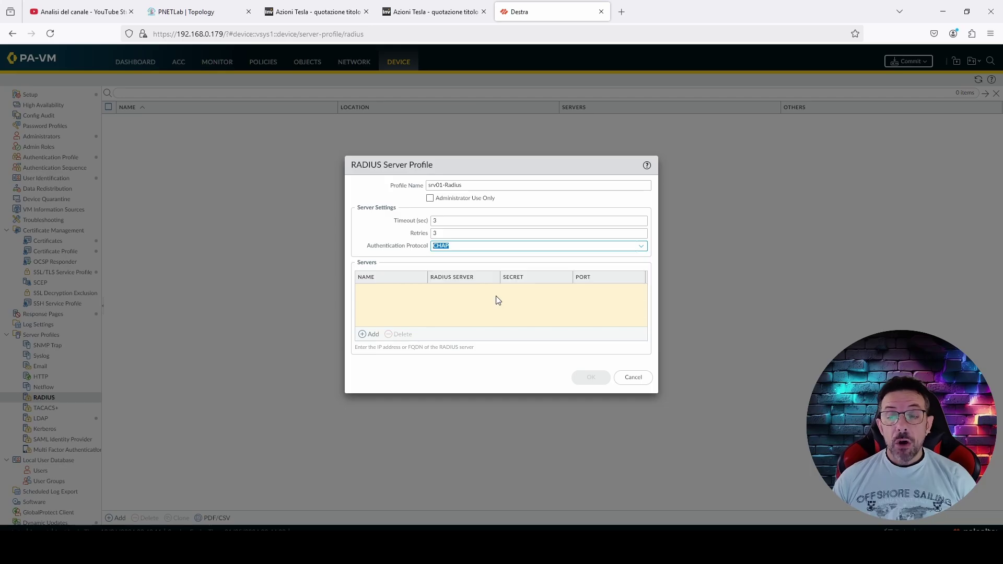
{"action": "left_click", "coordinate": [475, 301]}
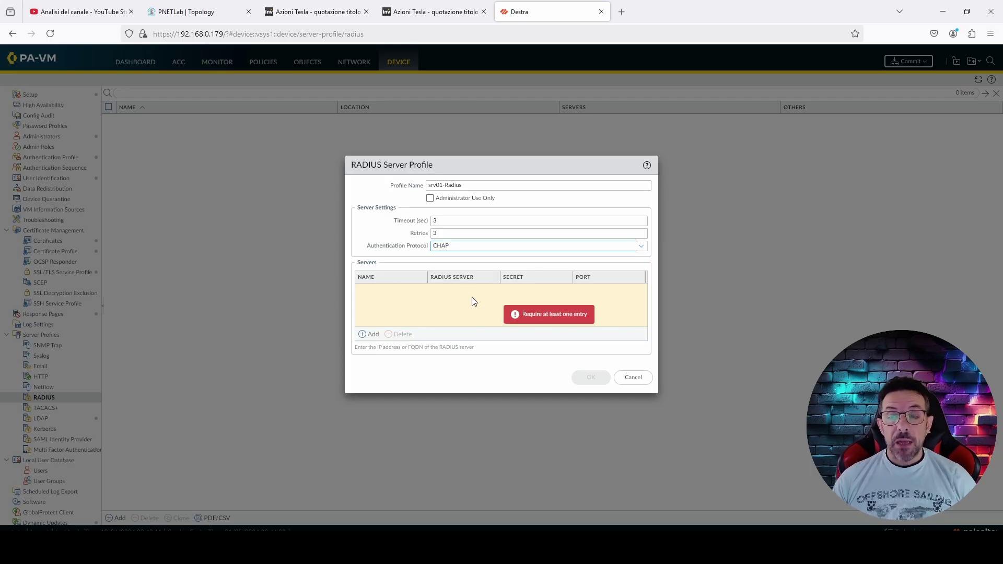
{"action": "left_click", "coordinate": [641, 247]}
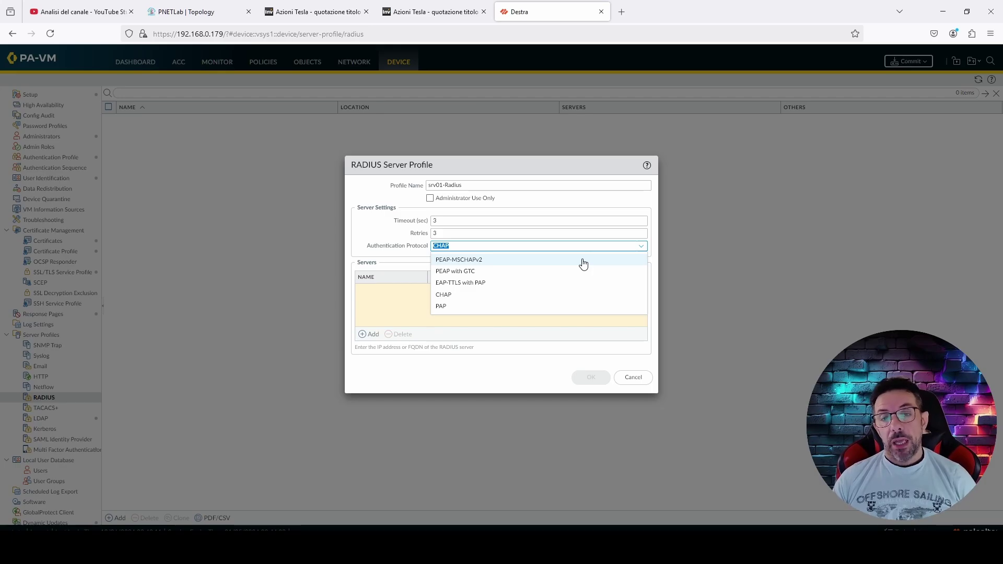
{"action": "left_click", "coordinate": [565, 311]}
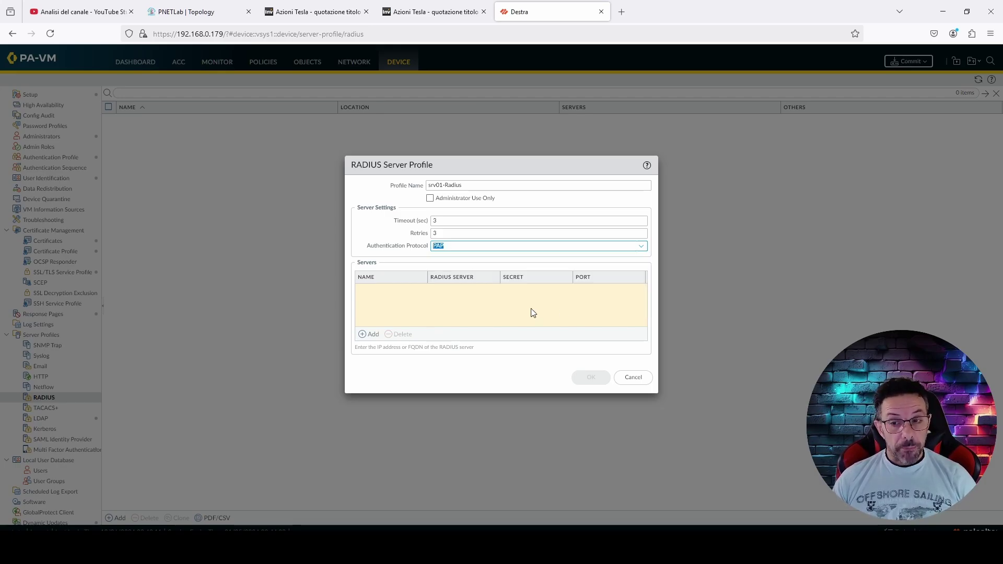
Add a RADIUS server entry named srv01 at address 192.168.80.100
{"action": "left_click", "coordinate": [364, 336]}
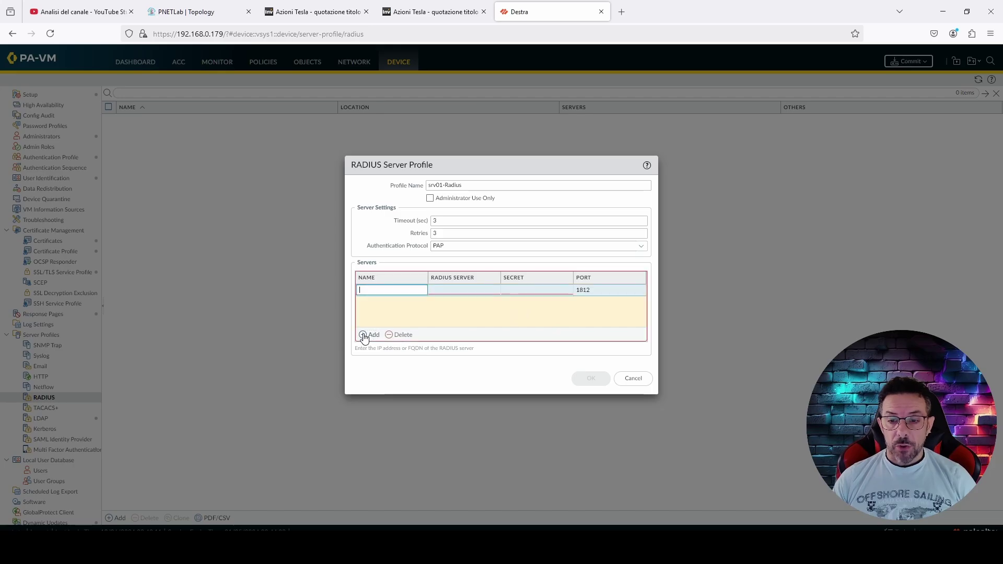
{"action": "type", "text": "srv"}
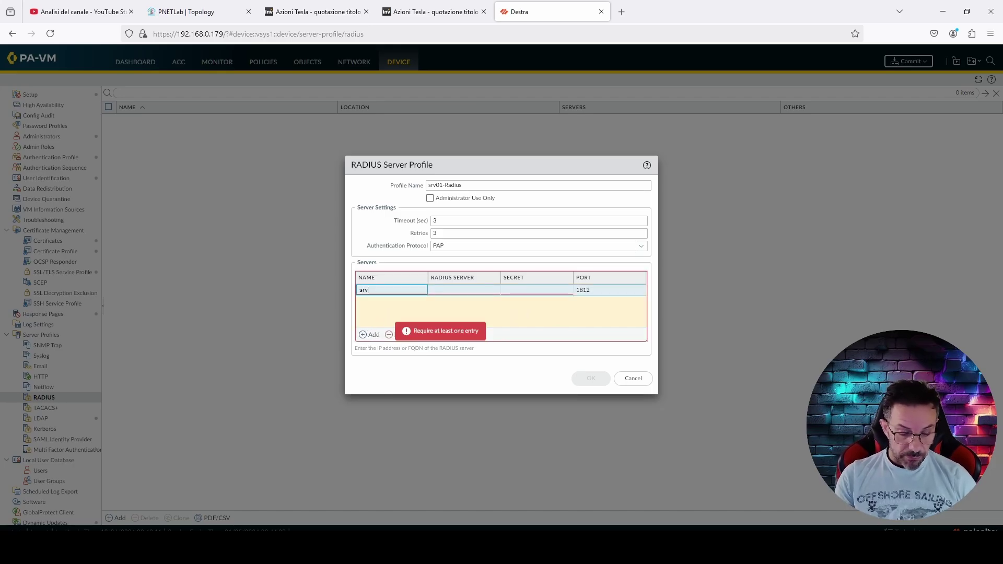
{"action": "type", "text": "01"}
{"action": "left_click", "coordinate": [473, 289]}
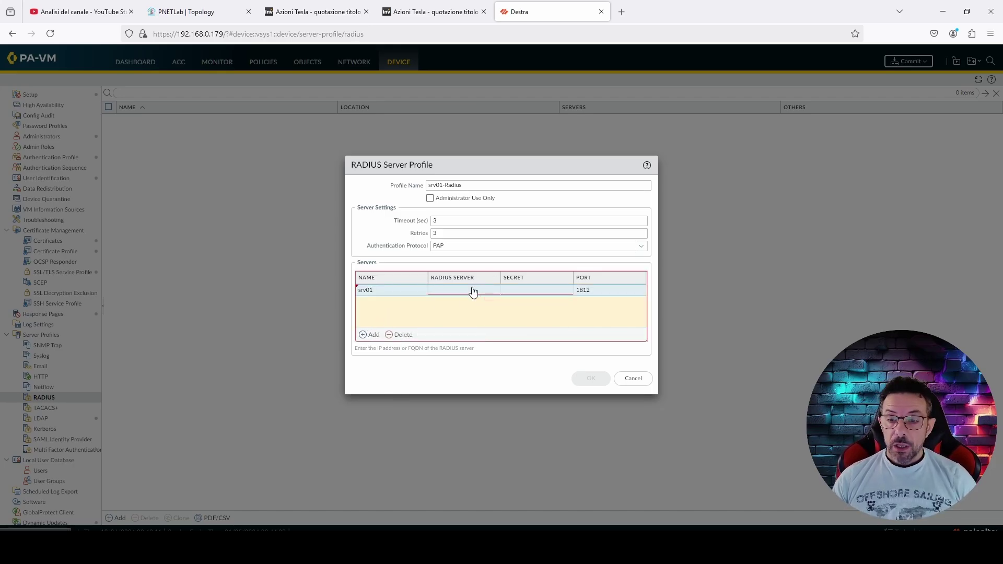
{"action": "type", "text": "192."}
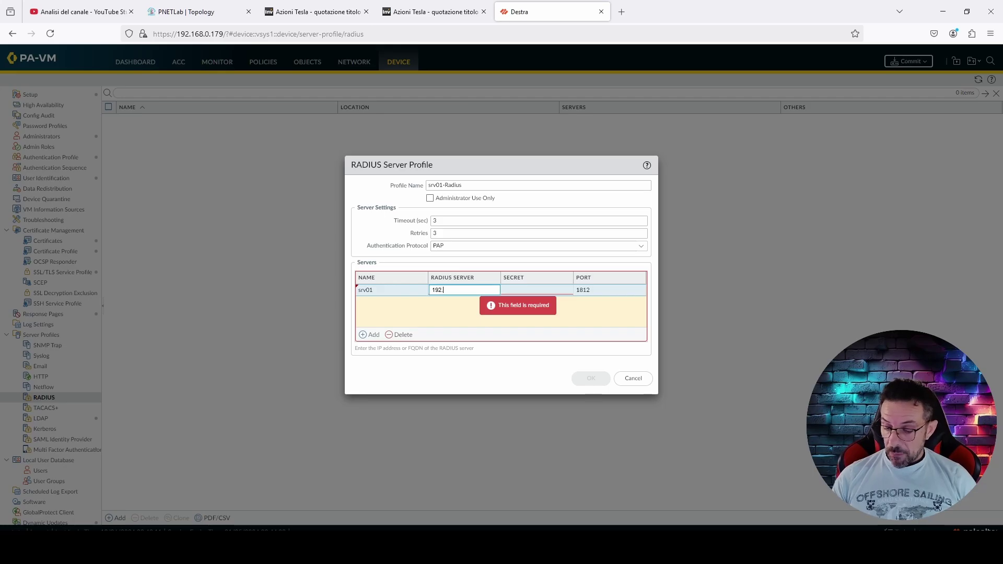
{"action": "type", "text": "168.80.100"}
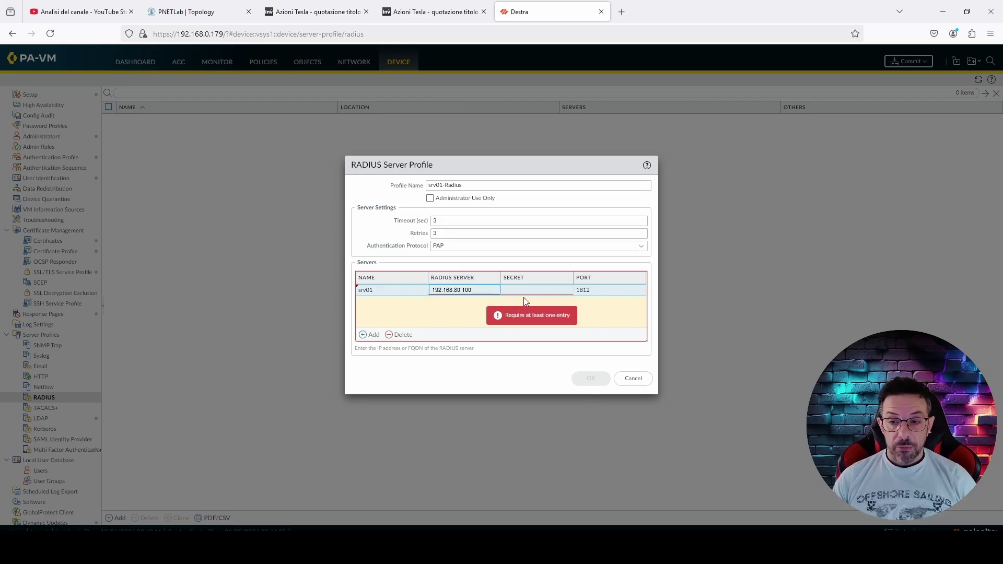
{"action": "left_click", "coordinate": [523, 295]}
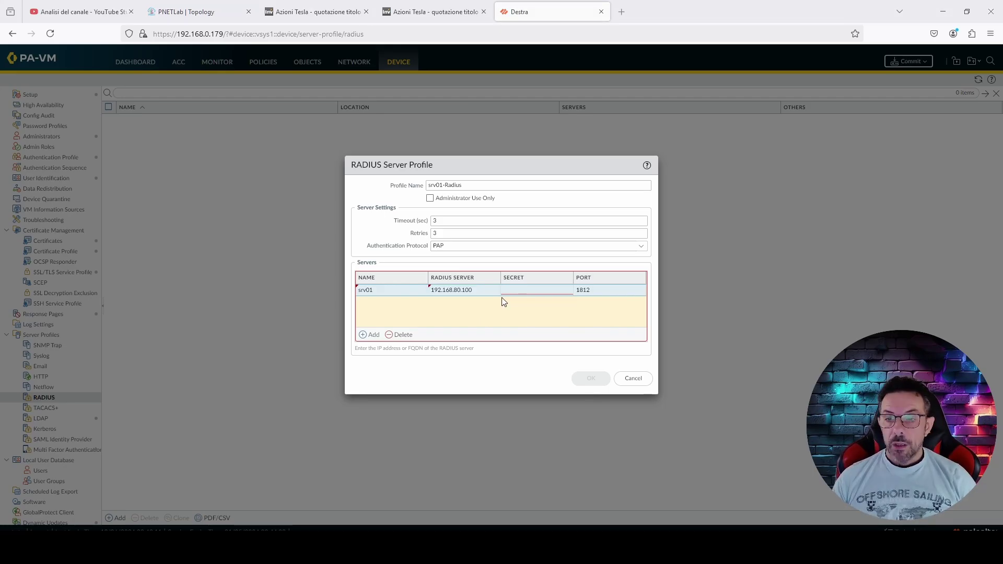
Enter and confirm srv01's shared secret, keep port 1812, and save the profile
{"action": "left_click", "coordinate": [518, 297]}
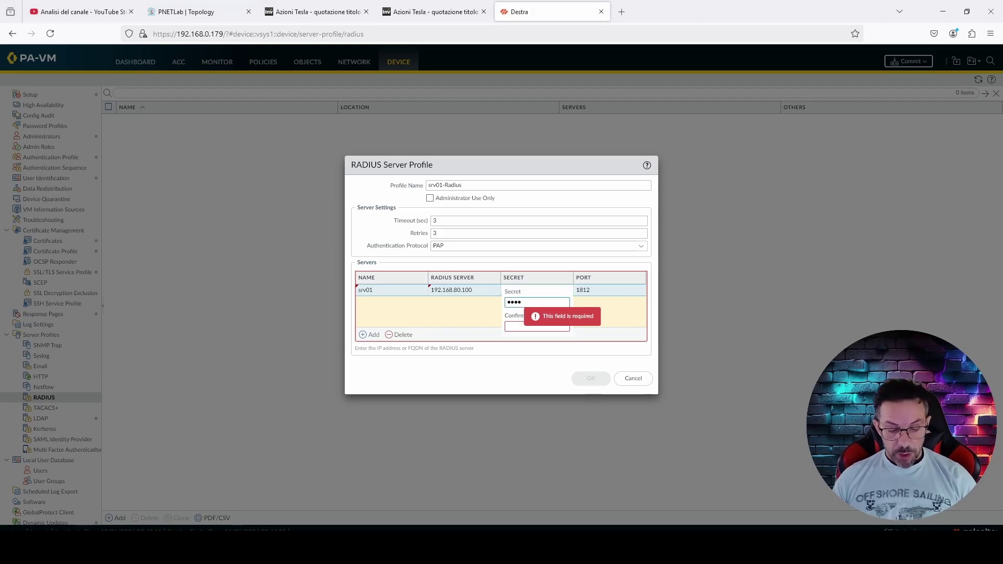
{"action": "type", "text": "1"}
{"action": "key", "text": "Tab"}
{"action": "type", "text": "12"}
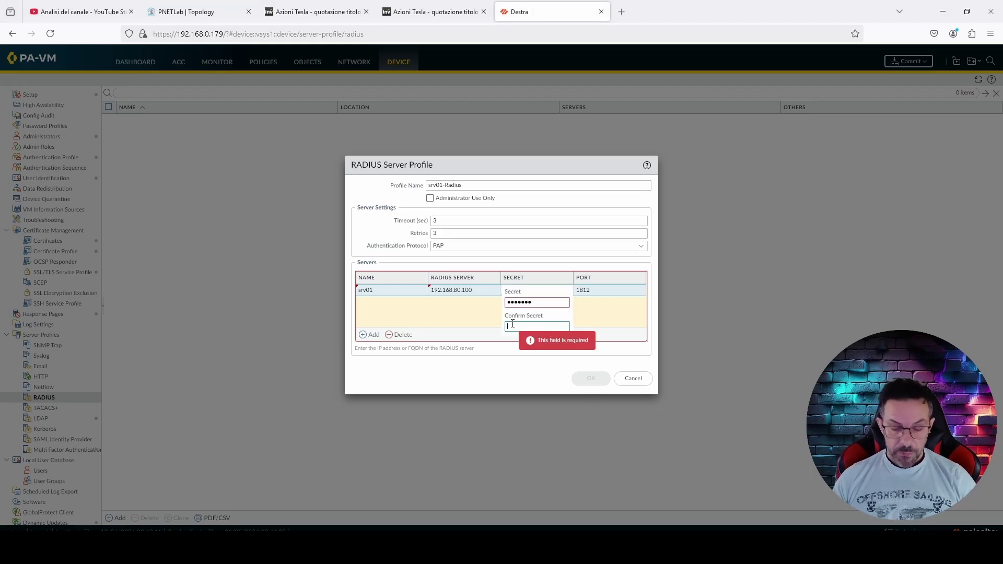
{"action": "type", "text": "34567"}
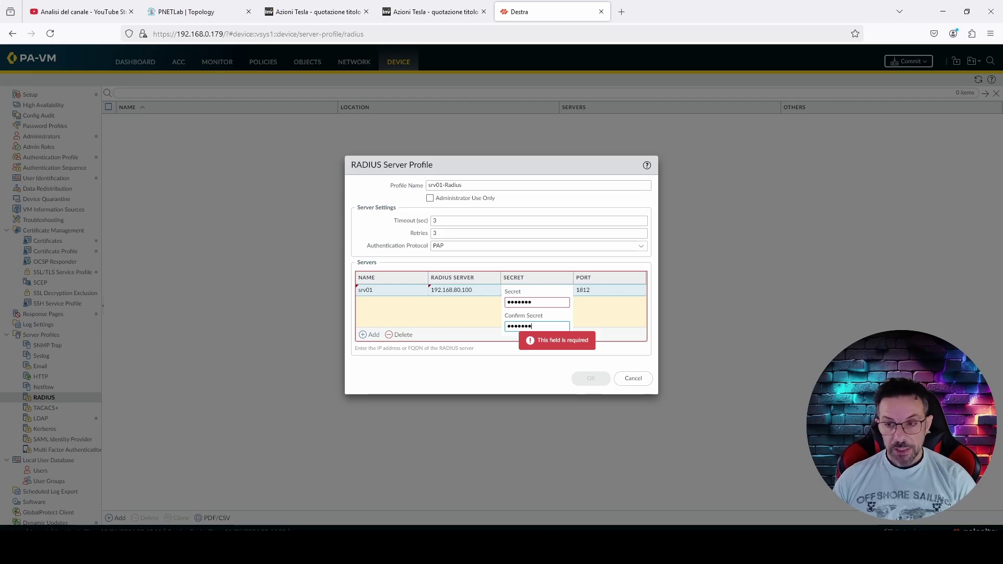
{"action": "left_click", "coordinate": [594, 328]}
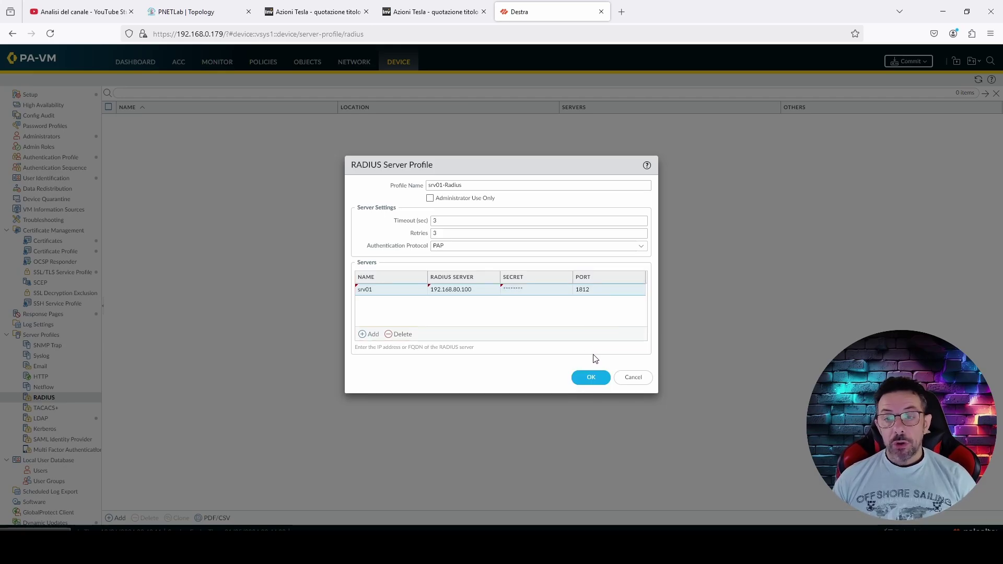
{"action": "left_click", "coordinate": [604, 375]}
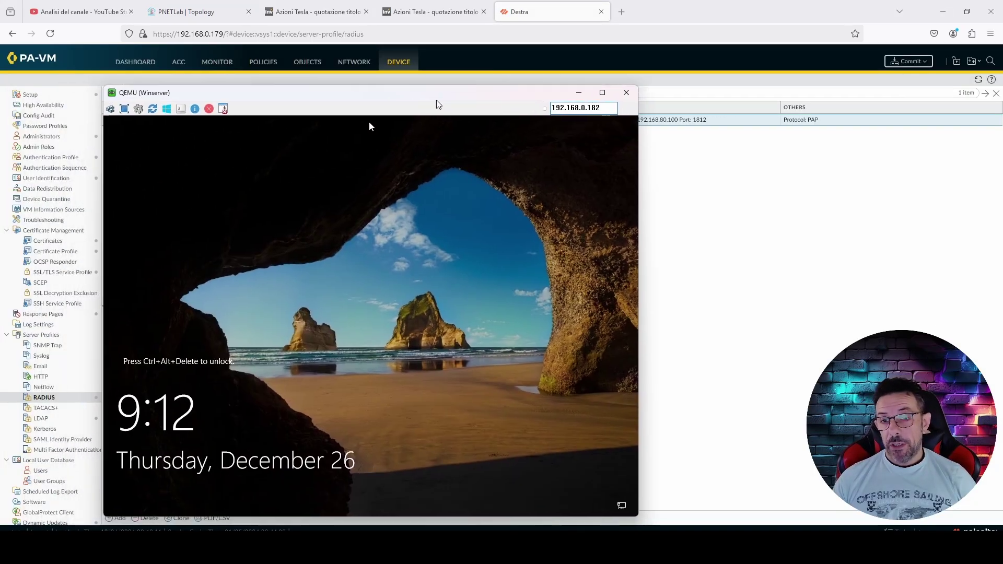
Sign in to the Windows Server as administrator and launch Network Policy Server from Tools
{"action": "left_click_drag", "start_coordinate": [436, 99], "coordinate": [501, 65]}
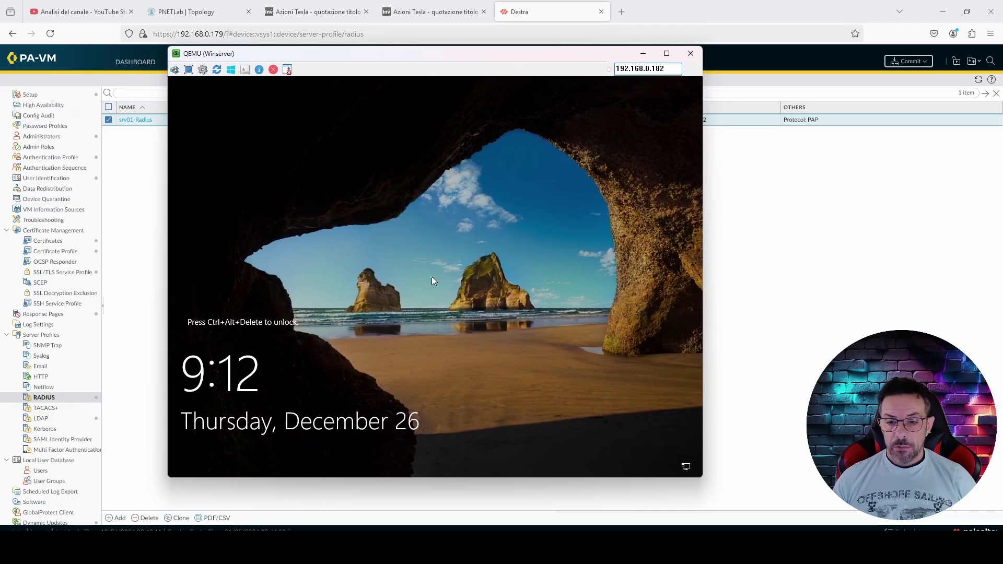
{"action": "key", "text": "ctrl+alt+Delete"}
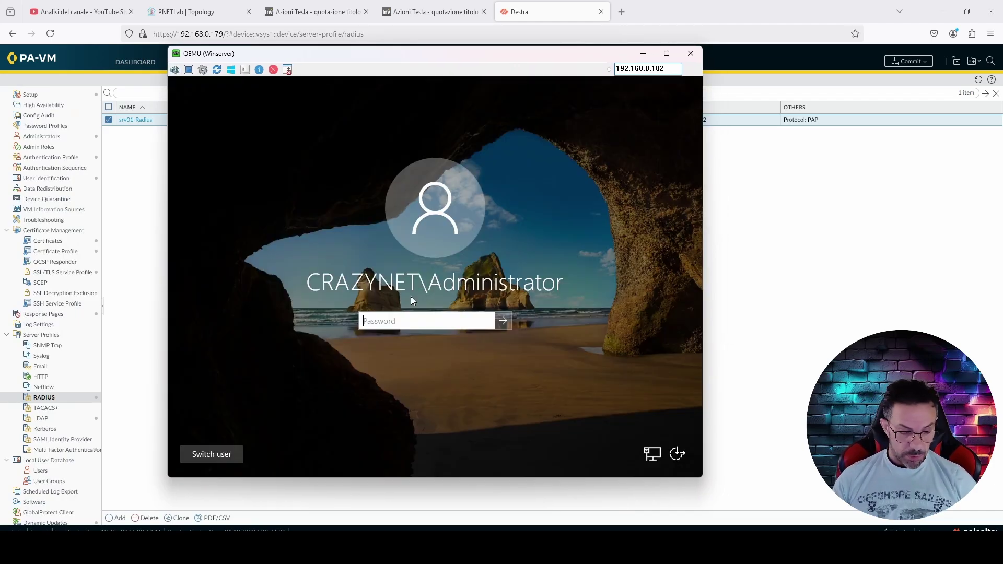
{"action": "type", "text": "••••••••"}
{"action": "key", "text": "Return"}
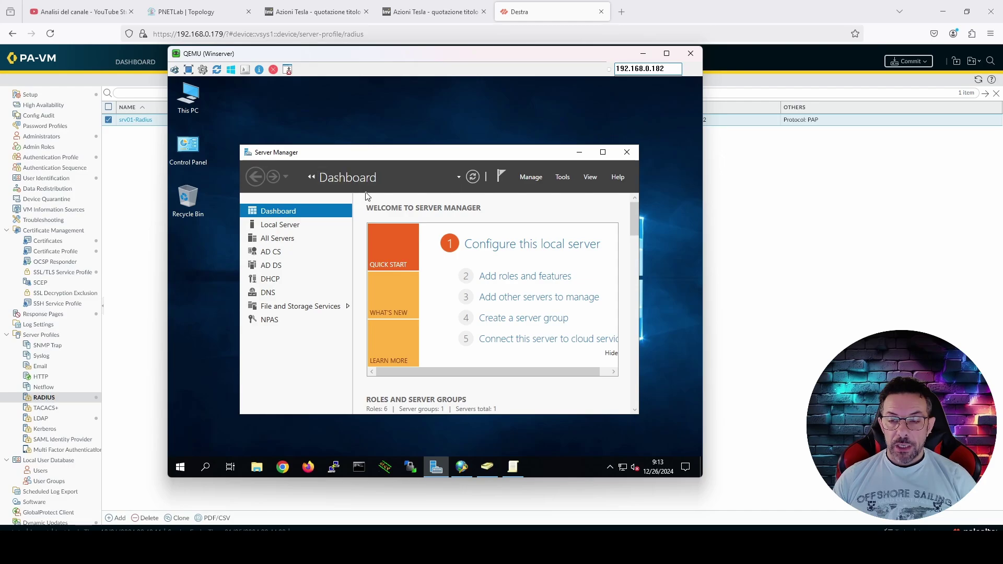
{"action": "left_click", "coordinate": [568, 178]}
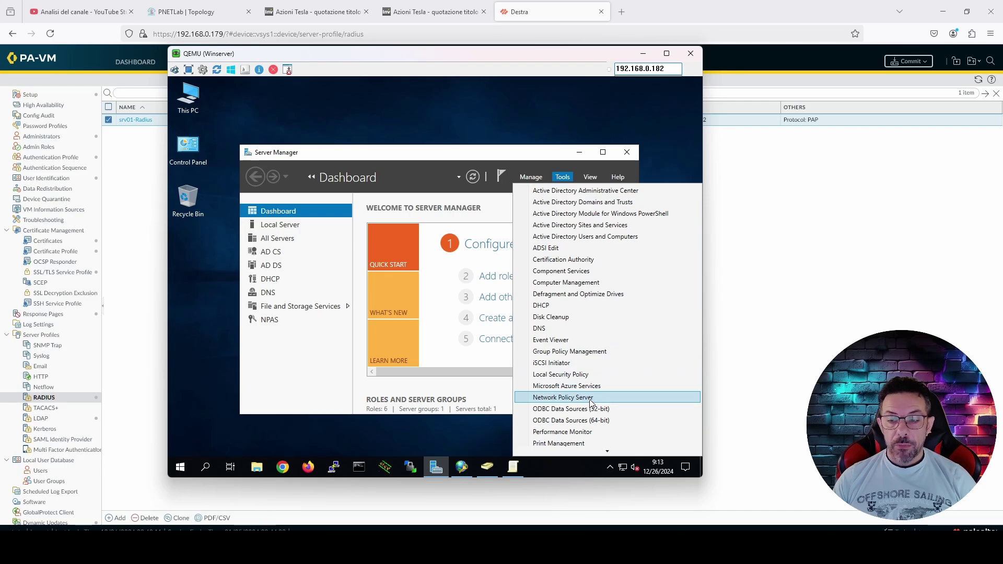
{"action": "left_click", "coordinate": [578, 152]}
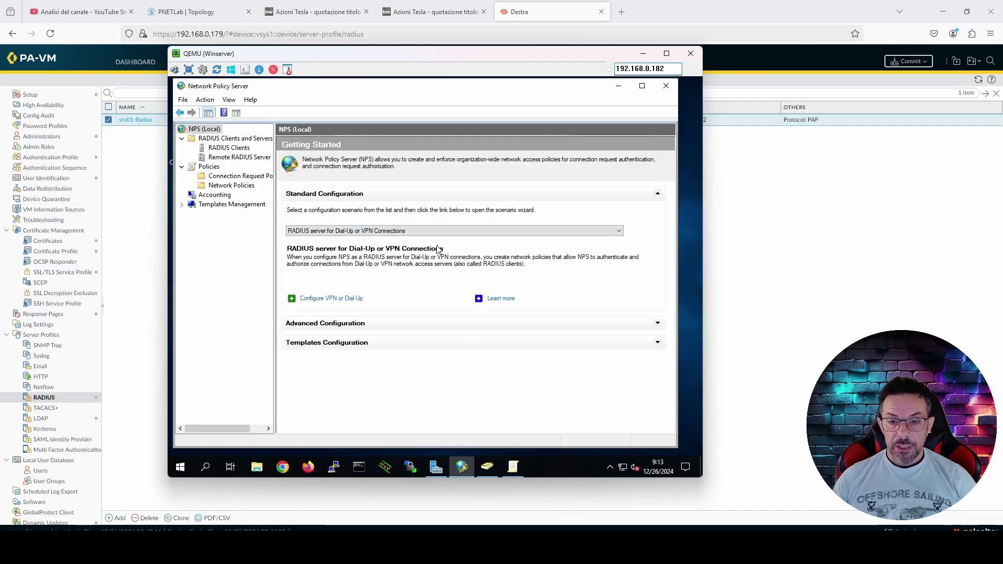
Start a new RADIUS client named destra at 192.168.80.1, then switch to the PNETLab topology
{"action": "left_click", "coordinate": [228, 148]}
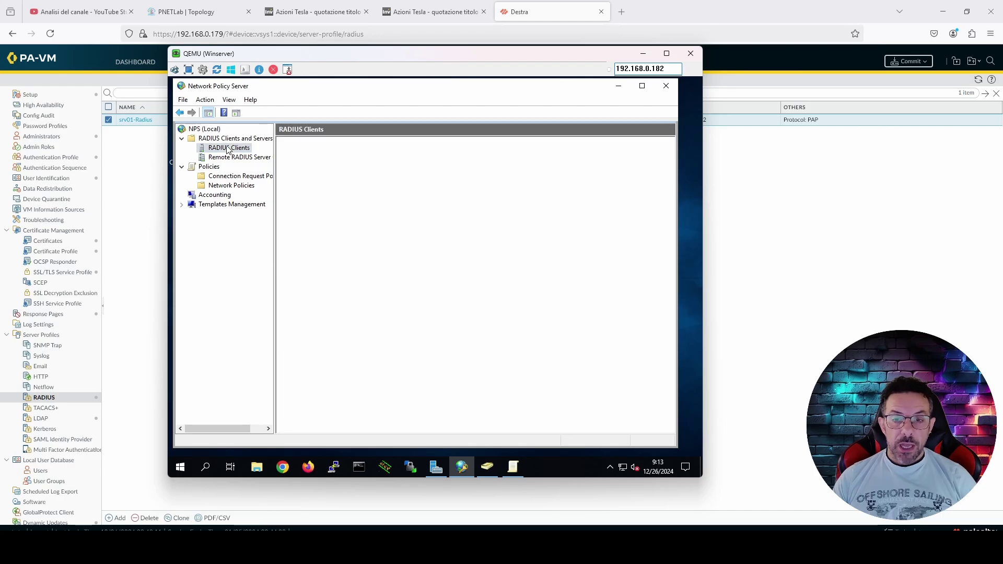
{"action": "right_click", "coordinate": [302, 225]}
{"action": "left_click", "coordinate": [324, 231]}
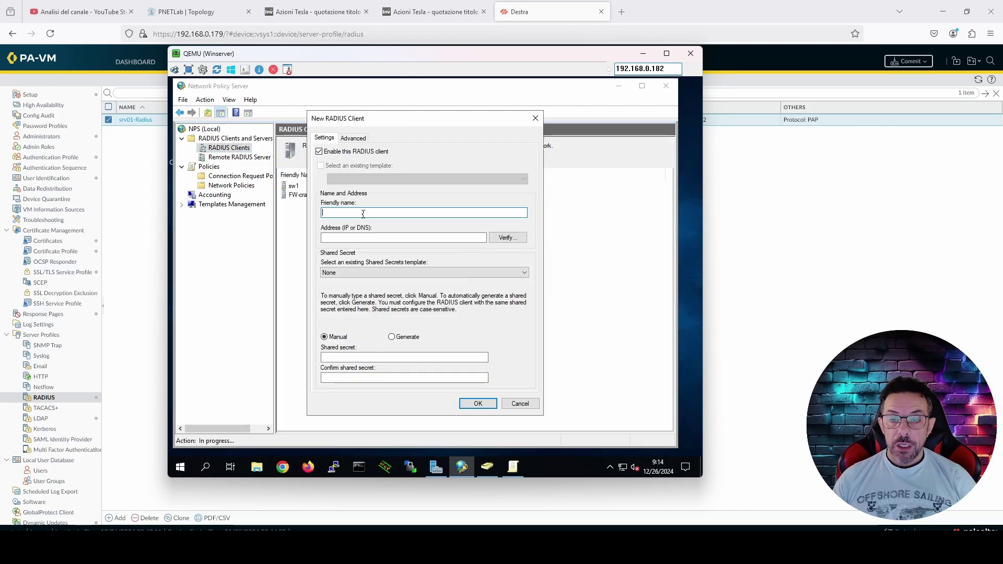
{"action": "type", "text": "d"}
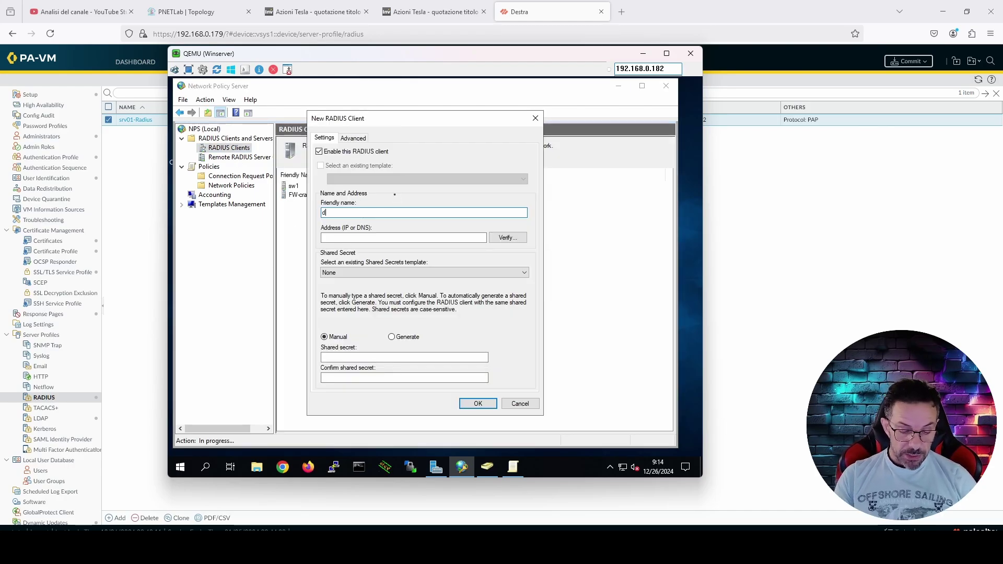
{"action": "type", "text": "estra"}
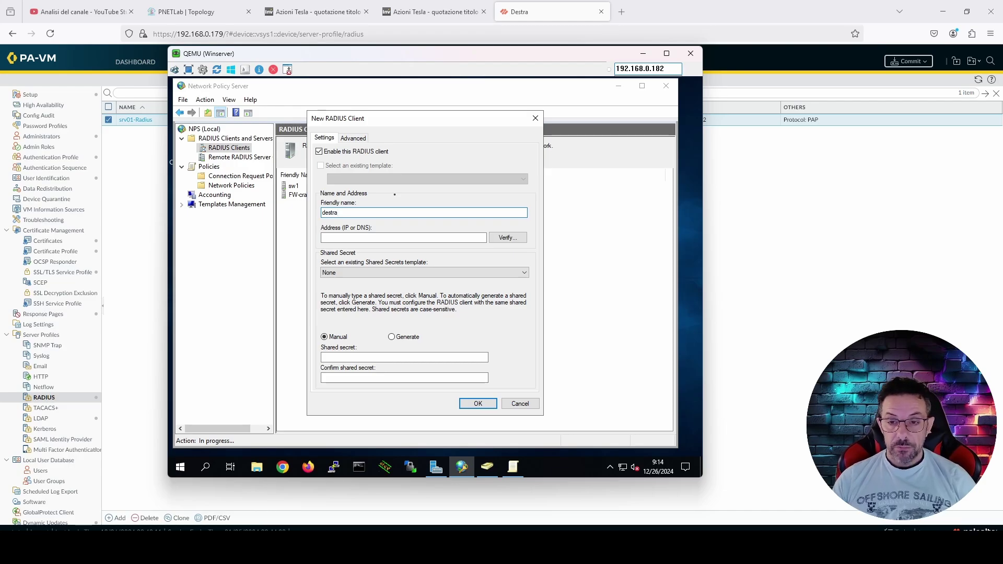
{"action": "left_click", "coordinate": [428, 238]}
{"action": "type", "text": "192.168"}
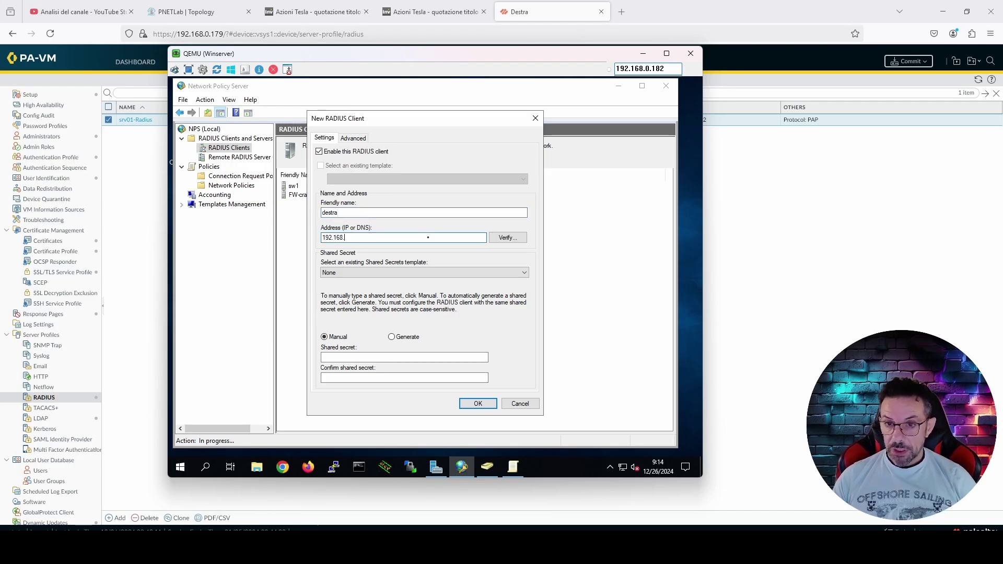
{"action": "type", "text": ".80.1"}
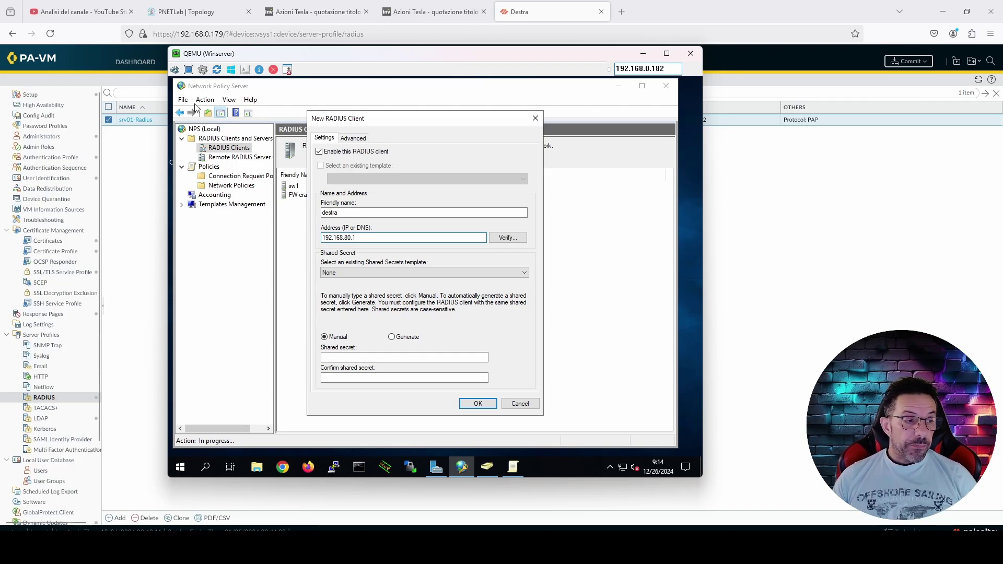
{"action": "left_click", "coordinate": [188, 12]}
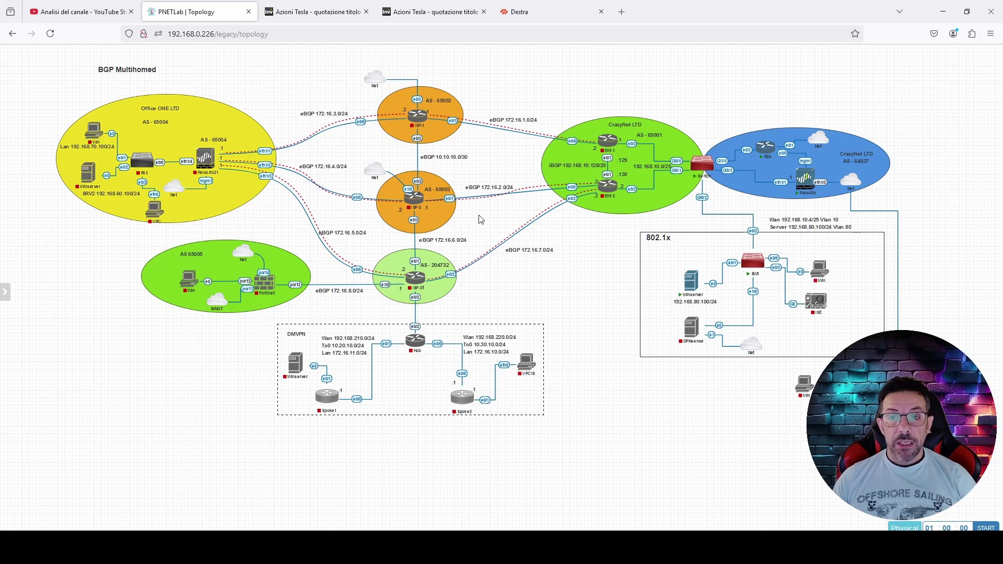
Back in the firewall, open Device > Setup > Services > Service Route Configuration
{"action": "left_click", "coordinate": [551, 12]}
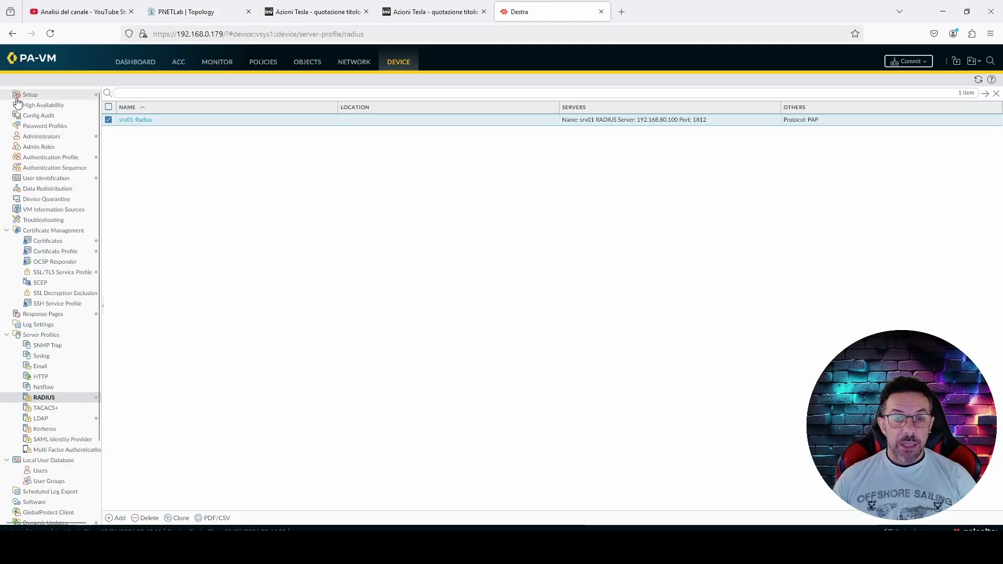
{"action": "left_click", "coordinate": [35, 98]}
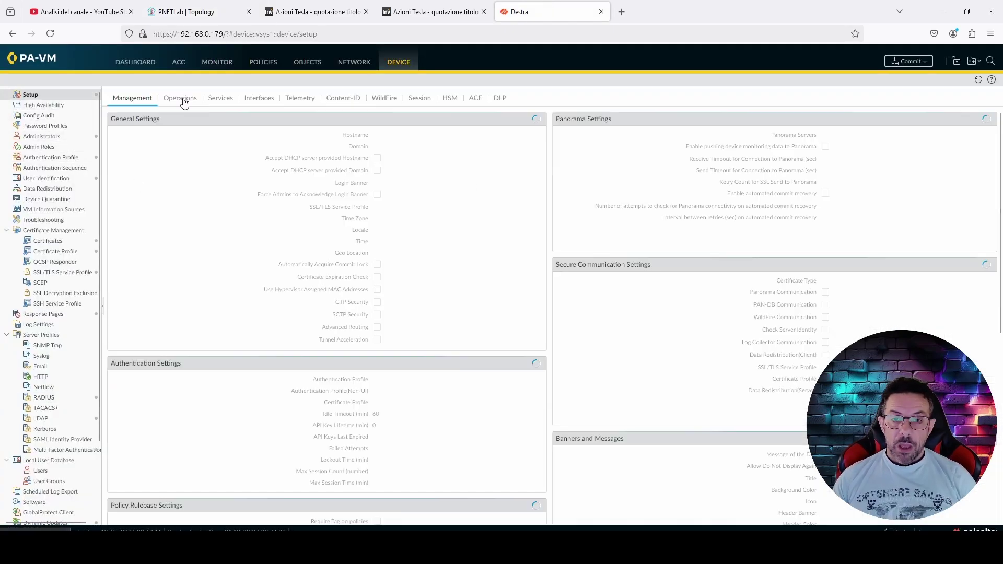
{"action": "left_click", "coordinate": [215, 100]}
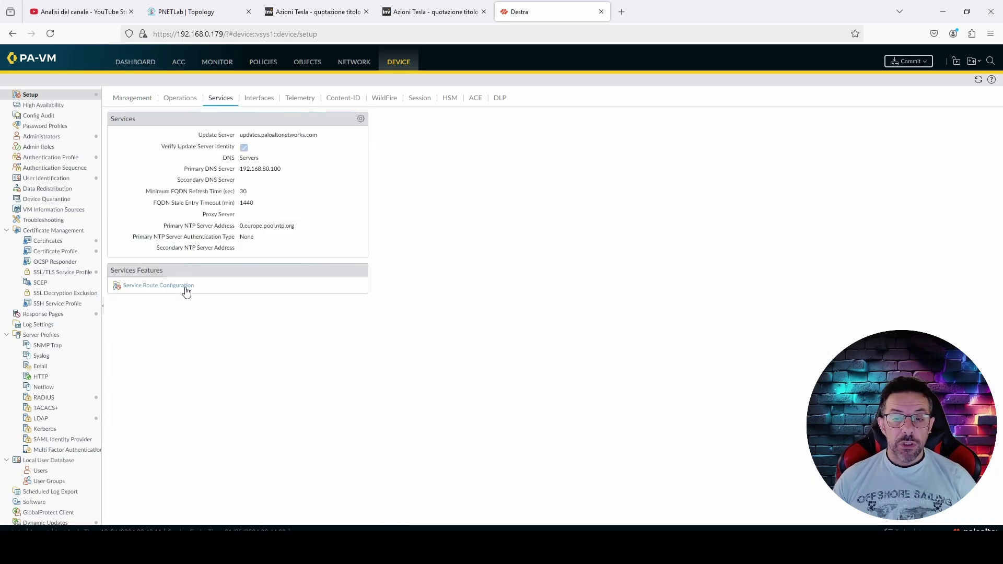
{"action": "left_click", "coordinate": [187, 286]}
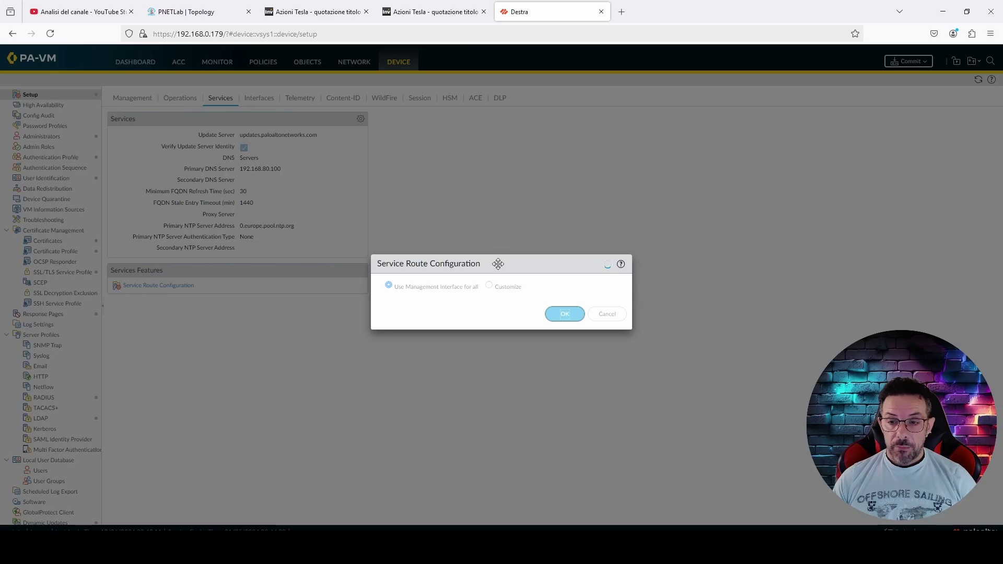
{"action": "left_click_drag", "start_coordinate": [497, 261], "coordinate": [446, 152]}
Select Customize, scroll to confirm RADIUS uses ethernet1/1.80, then cancel and return to the topology
{"action": "left_click", "coordinate": [467, 172]}
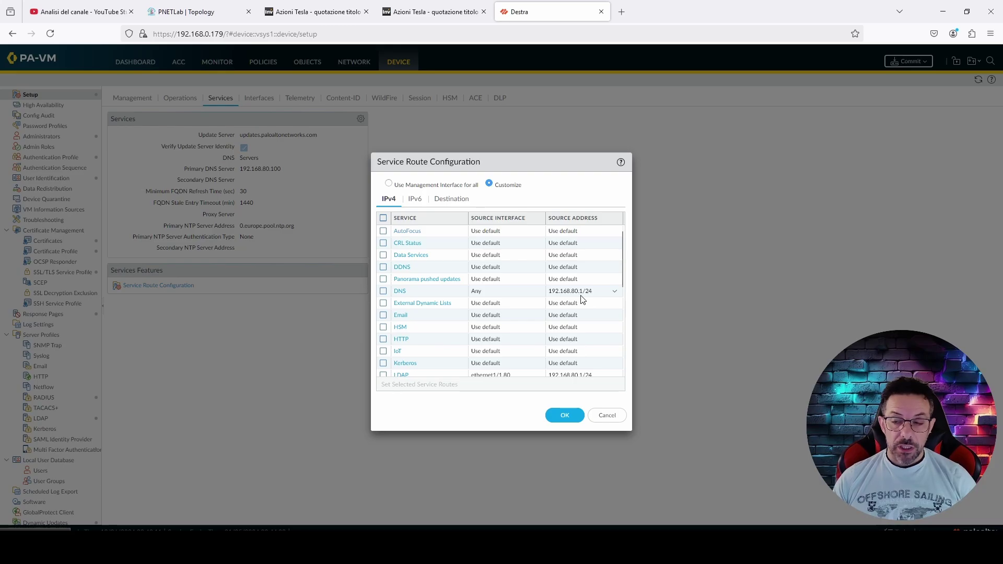
{"action": "scroll", "coordinate": [585, 298], "scroll_direction": "down", "scroll_amount": 3}
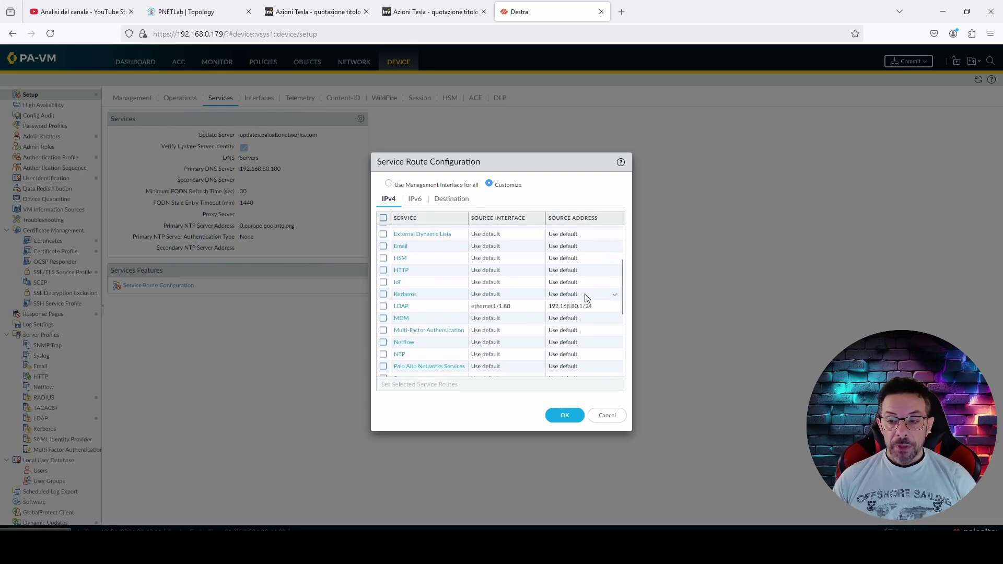
{"action": "scroll", "coordinate": [578, 311], "scroll_direction": "down", "scroll_amount": 4}
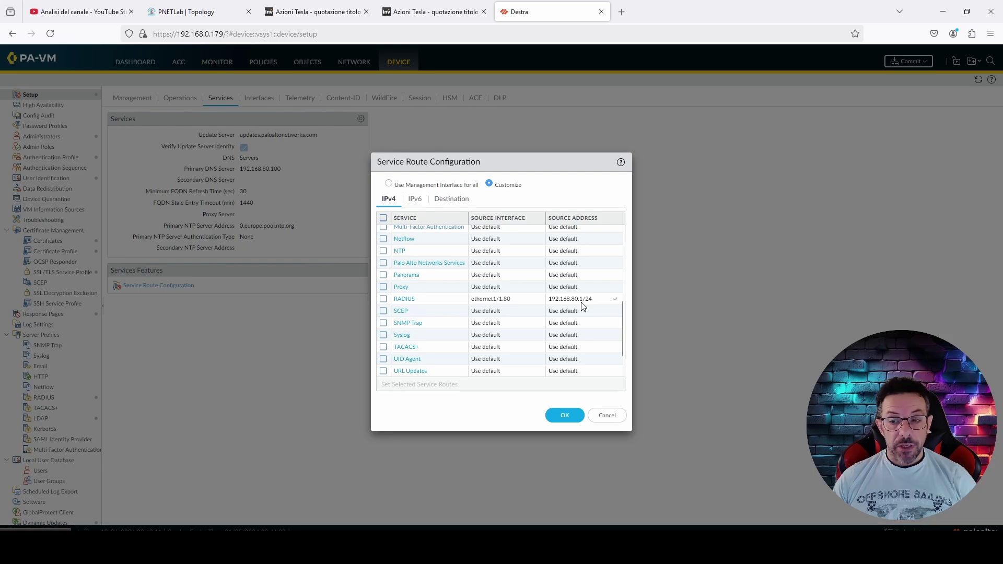
{"action": "left_click", "coordinate": [604, 418]}
{"action": "left_click", "coordinate": [201, 8]}
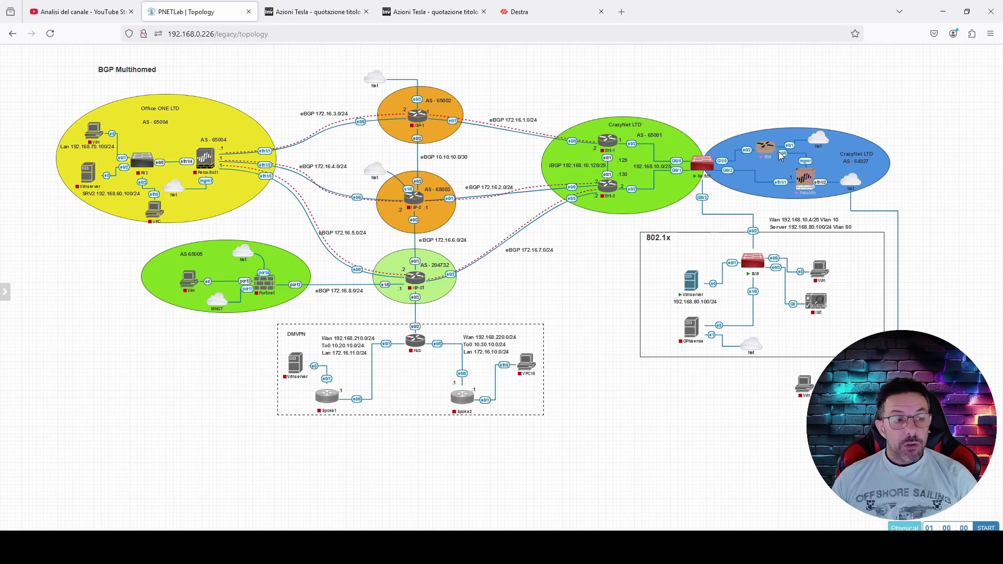
Select and deselect the R24 and PaloAlto nodes, then bring the Winserver console forward
{"action": "mouse_move", "coordinate": [817, 174]}
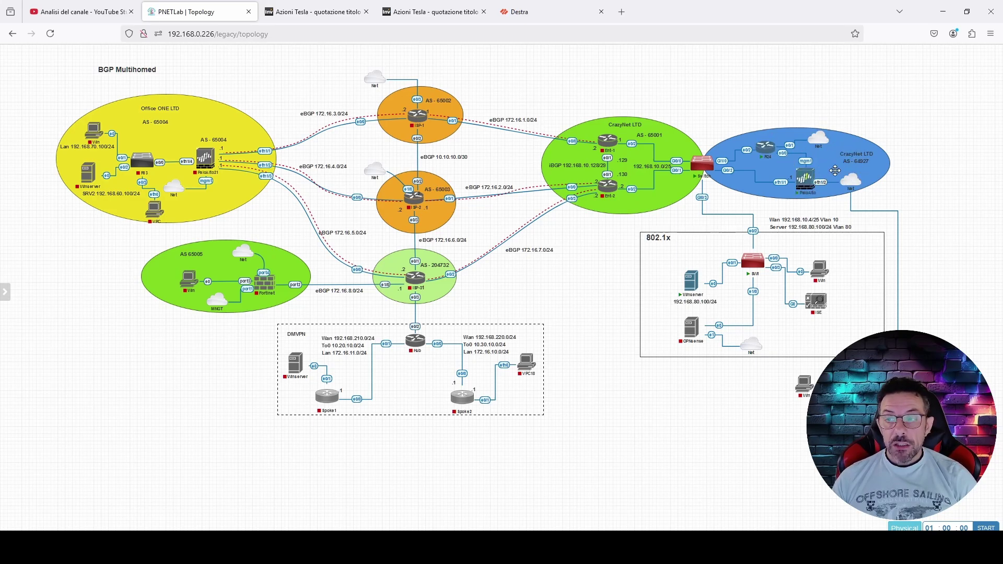
{"action": "left_click_drag", "start_coordinate": [849, 233], "coordinate": [752, 139]}
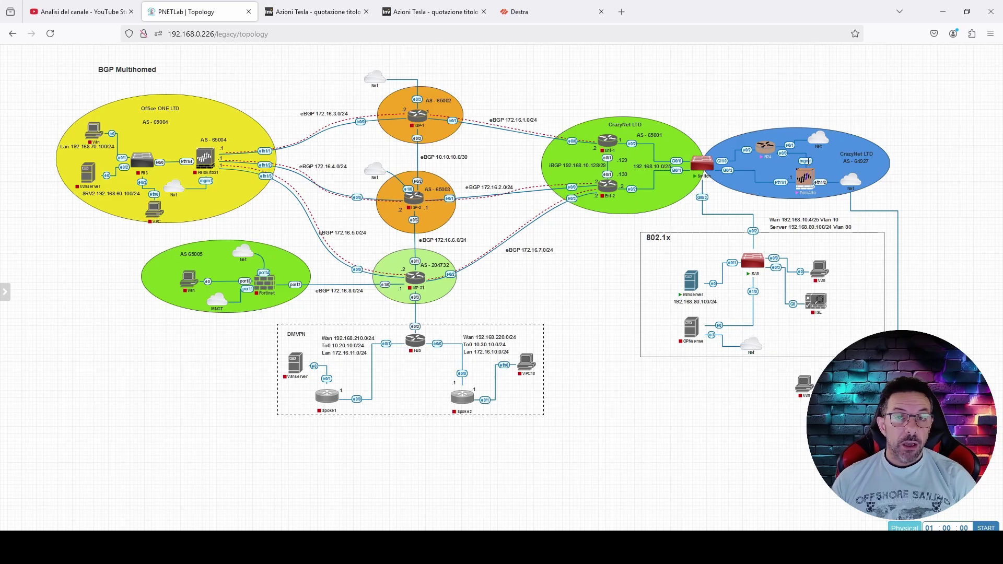
{"action": "left_click", "coordinate": [808, 161]}
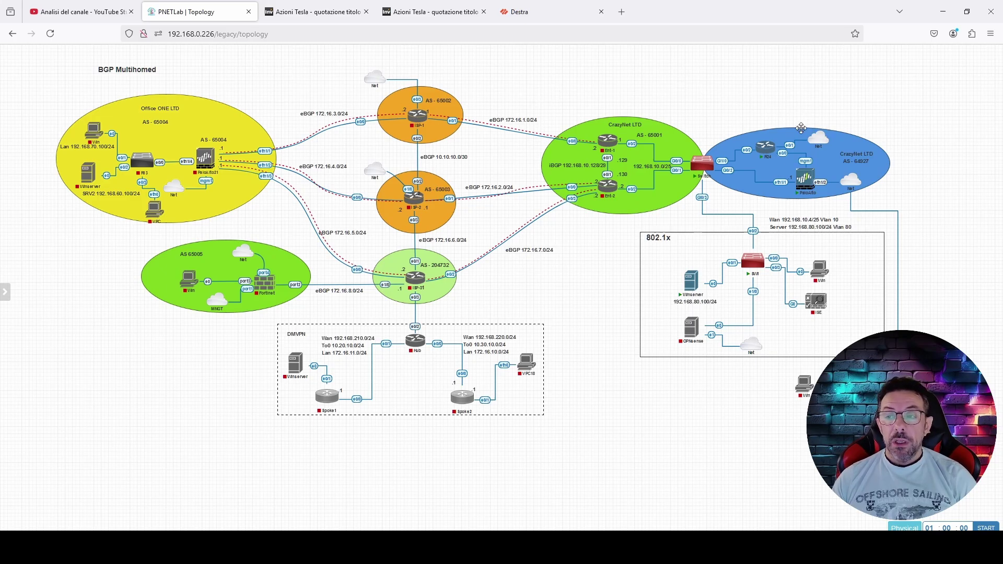
{"action": "mouse_move", "coordinate": [821, 150]}
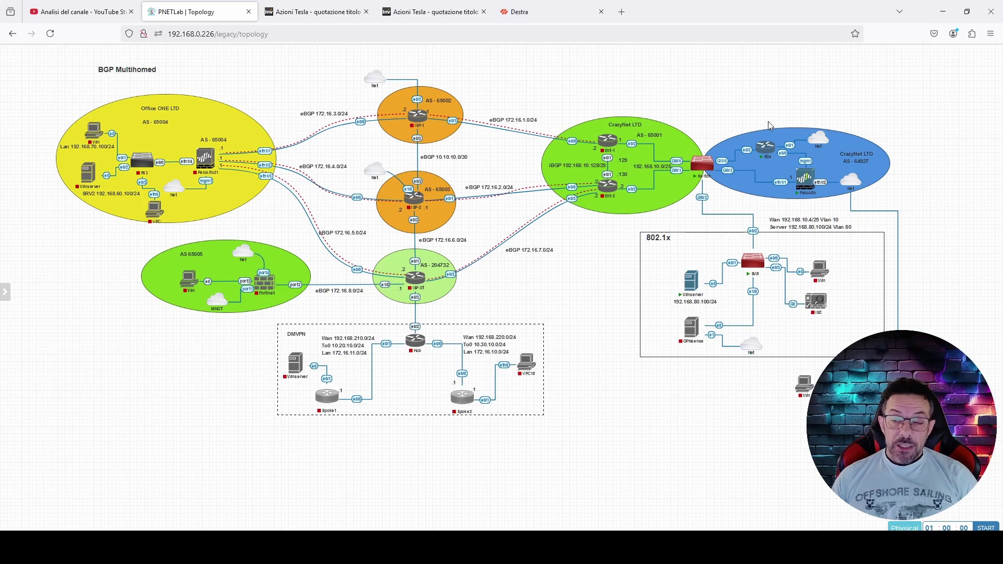
{"action": "mouse_move", "coordinate": [776, 150]}
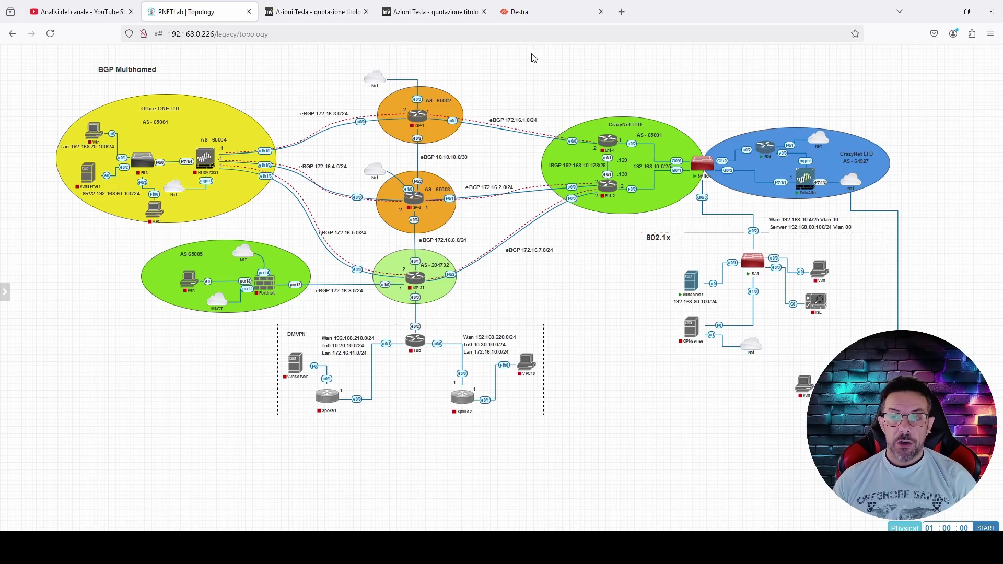
{"action": "left_click", "coordinate": [538, 17]}
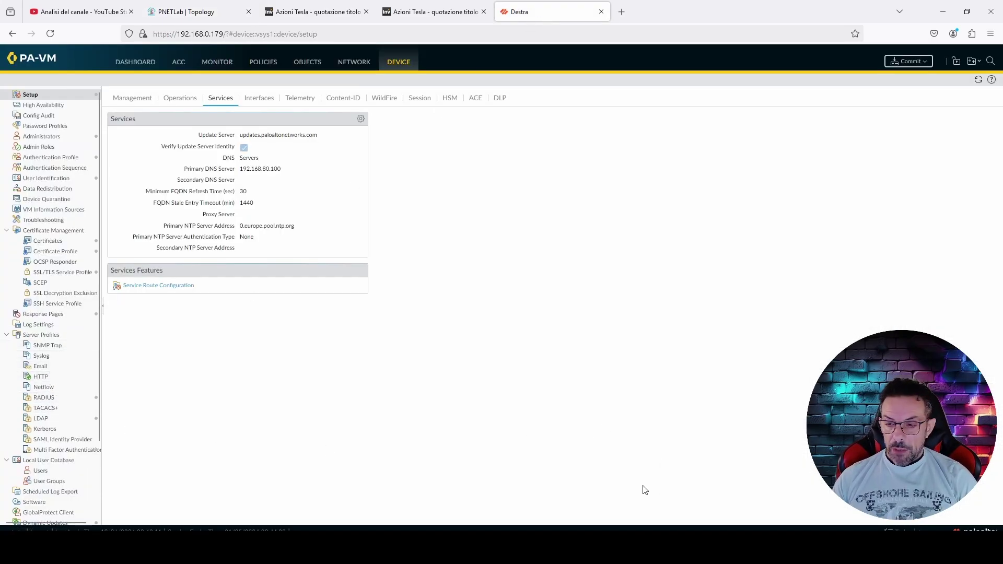
{"action": "left_click", "coordinate": [595, 485]}
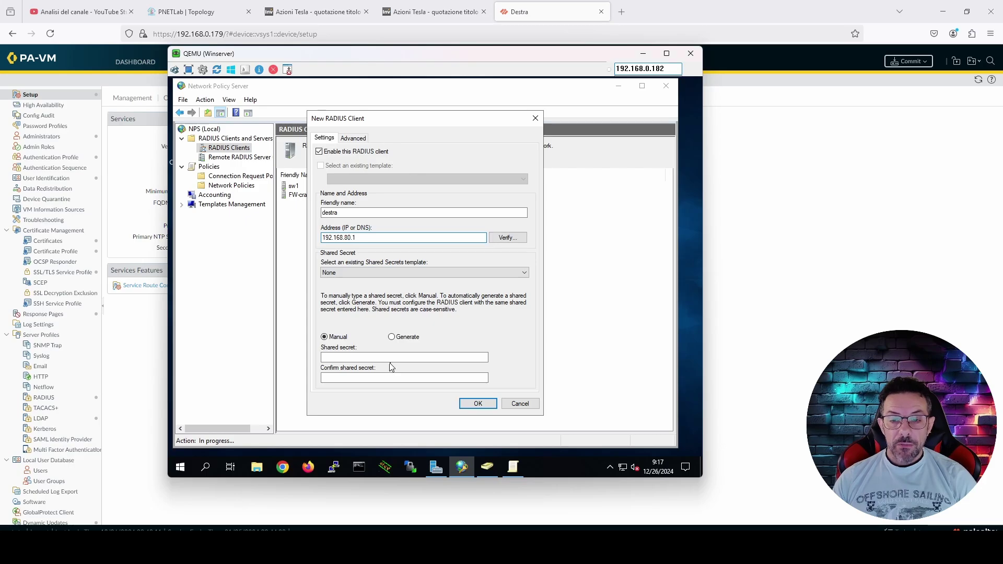
Enter and confirm destra's shared secret, keep the template at None, and save the client
{"action": "left_click", "coordinate": [390, 358]}
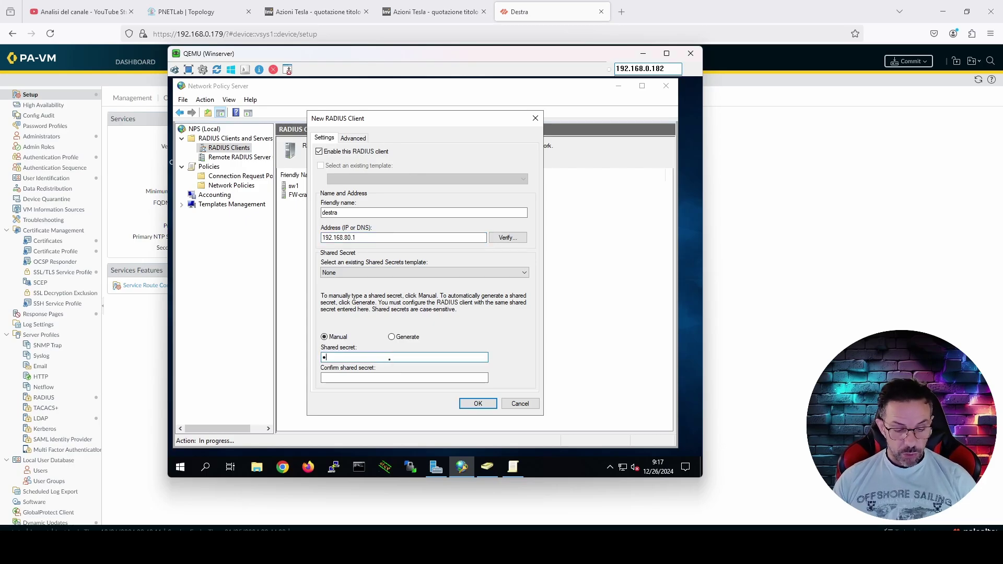
{"action": "type", "text": "1"}
{"action": "left_click", "coordinate": [410, 376]}
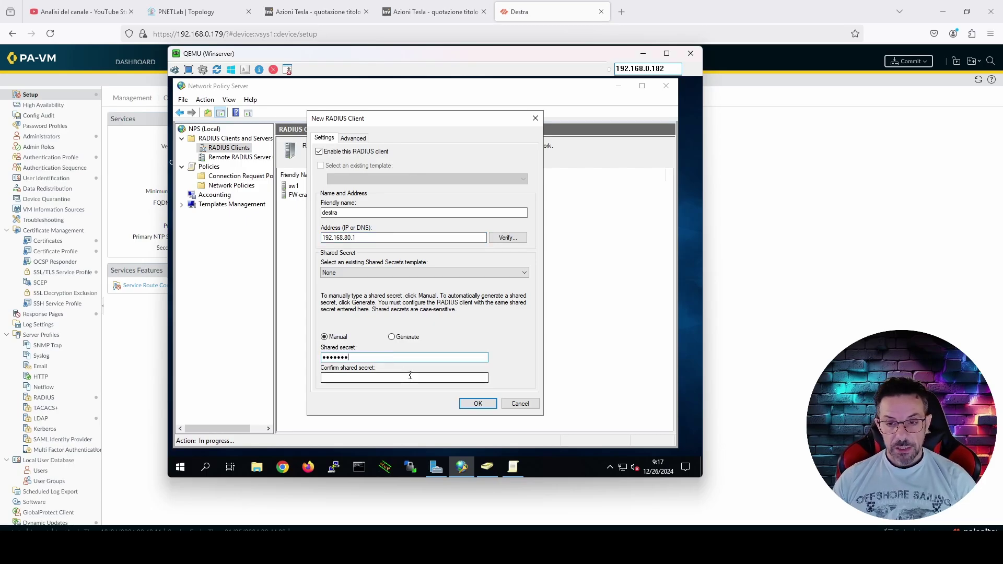
{"action": "type", "text": "****"}
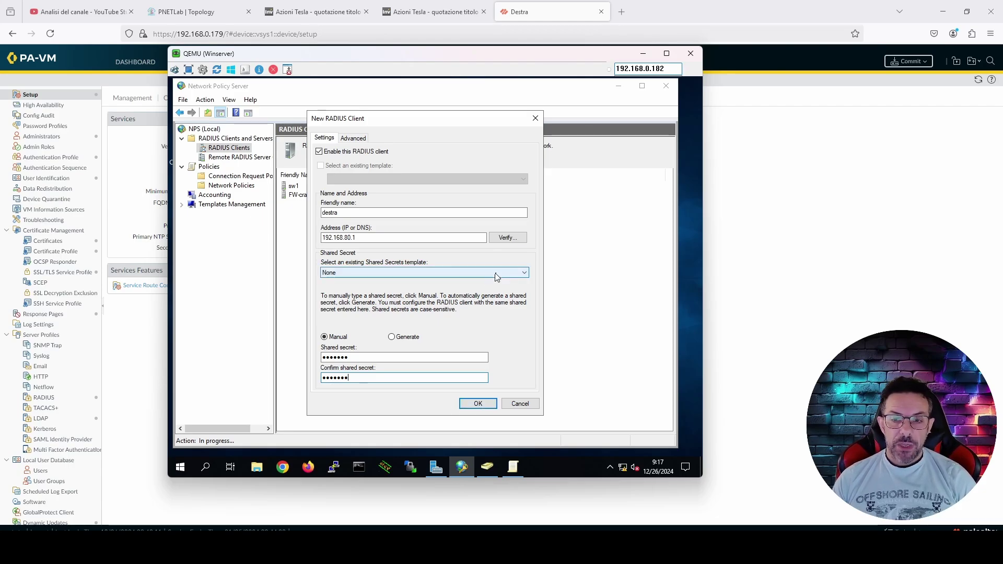
{"action": "left_click", "coordinate": [497, 276]}
{"action": "left_click", "coordinate": [380, 259]}
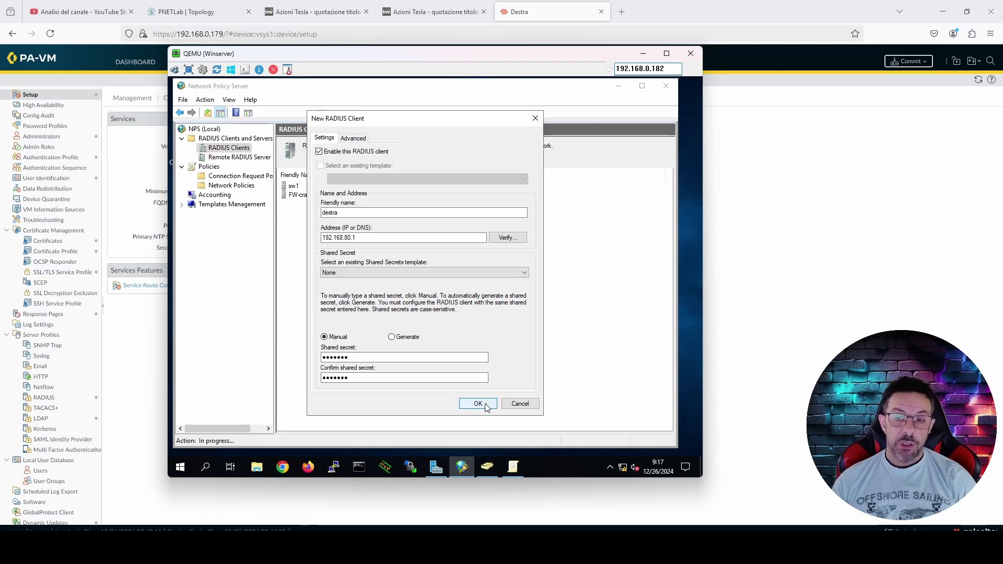
{"action": "left_click", "coordinate": [478, 404]}
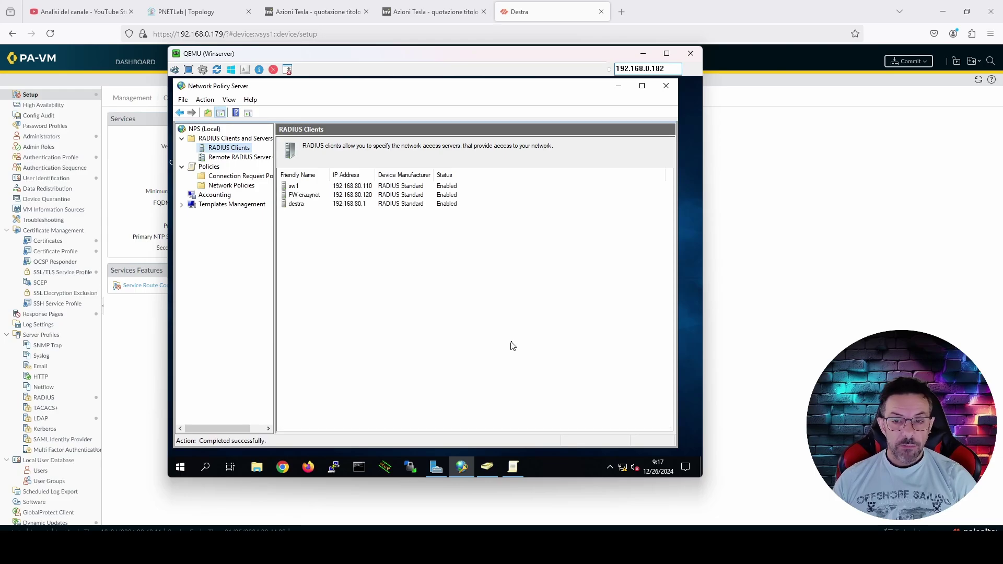
List the network policies, inspect Network Access lvl 15, and right-click Network Policies for New
{"action": "left_click", "coordinate": [239, 188]}
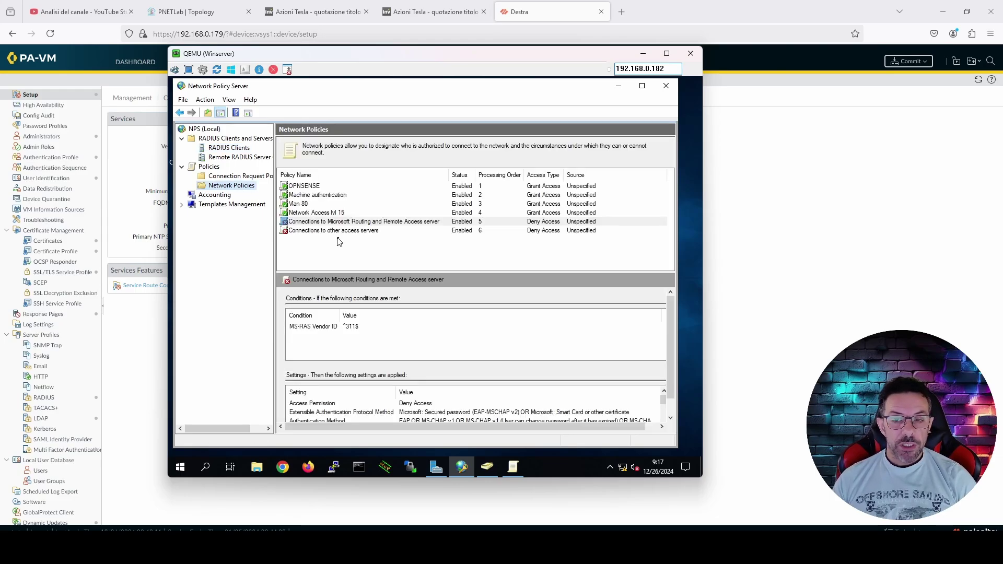
{"action": "left_click", "coordinate": [313, 220]}
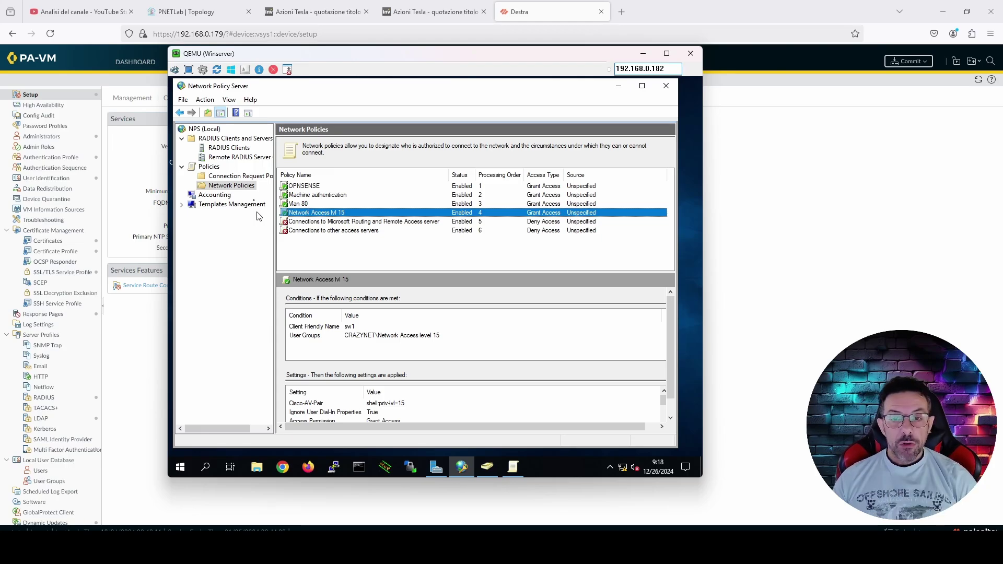
{"action": "right_click", "coordinate": [240, 191]}
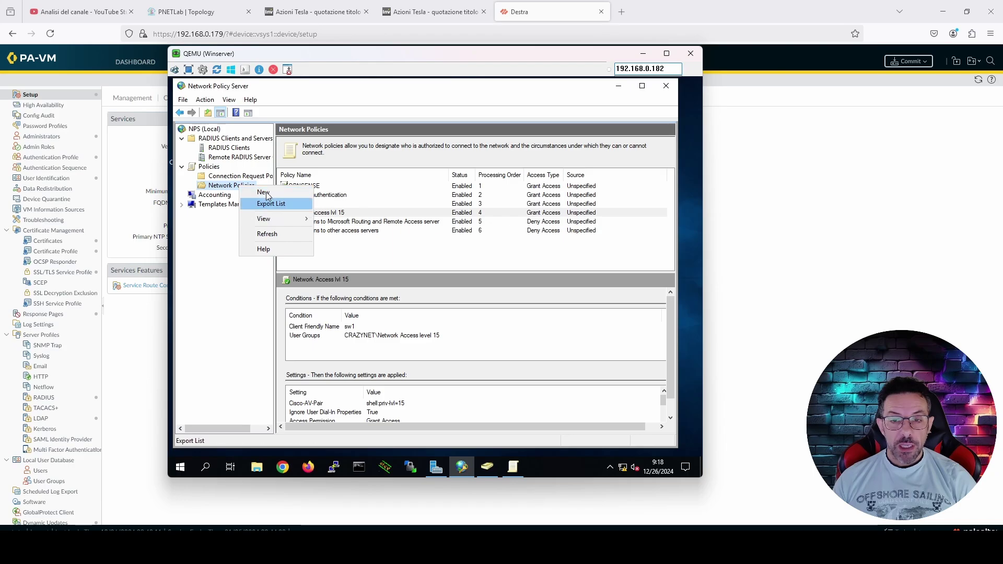
Create a new network policy named PaloAlto Administrator and continue to its conditions
{"action": "left_click", "coordinate": [263, 192]}
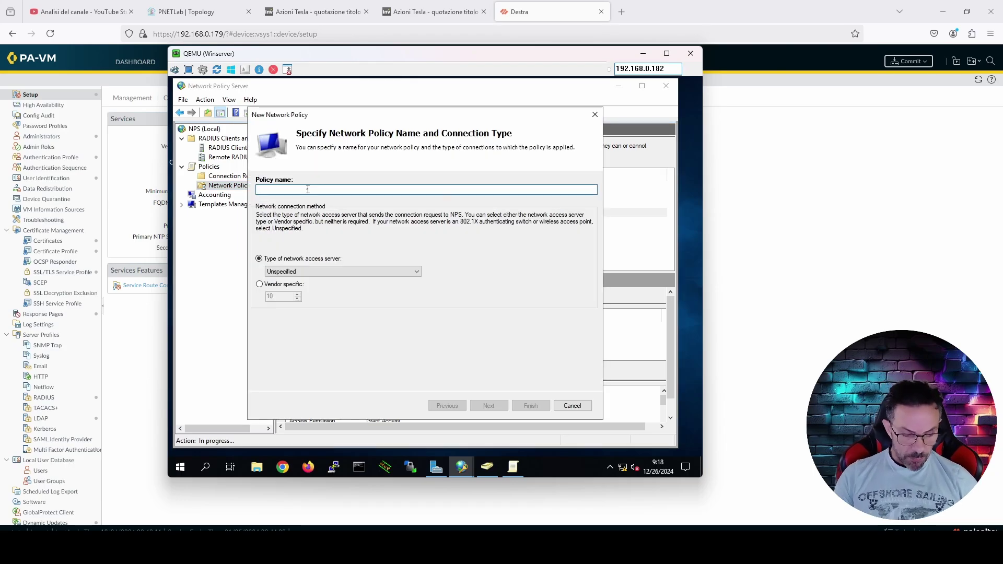
{"action": "type", "text": "PaloAl"}
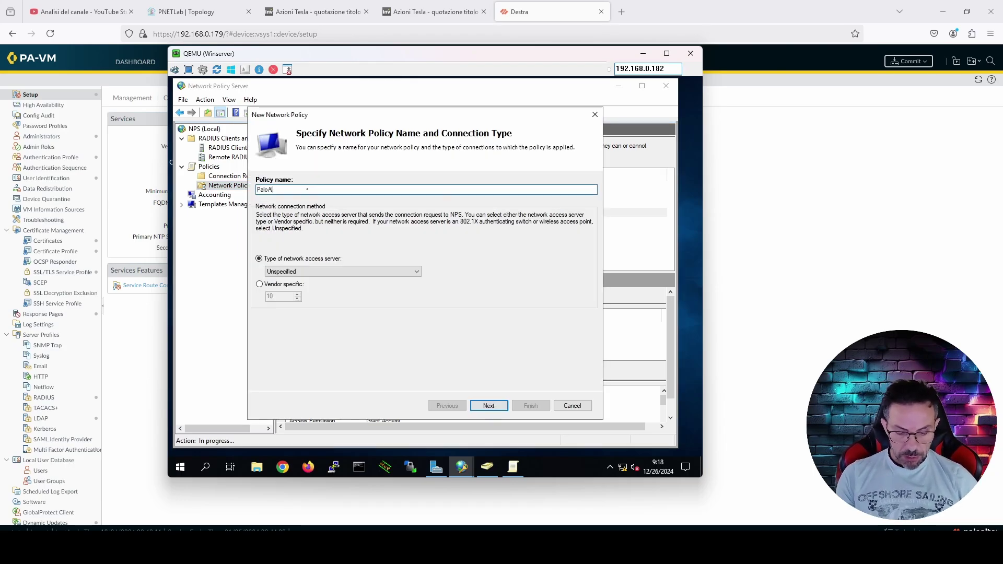
{"action": "type", "text": "tyo"}
{"action": "key", "text": "BackSpace"}
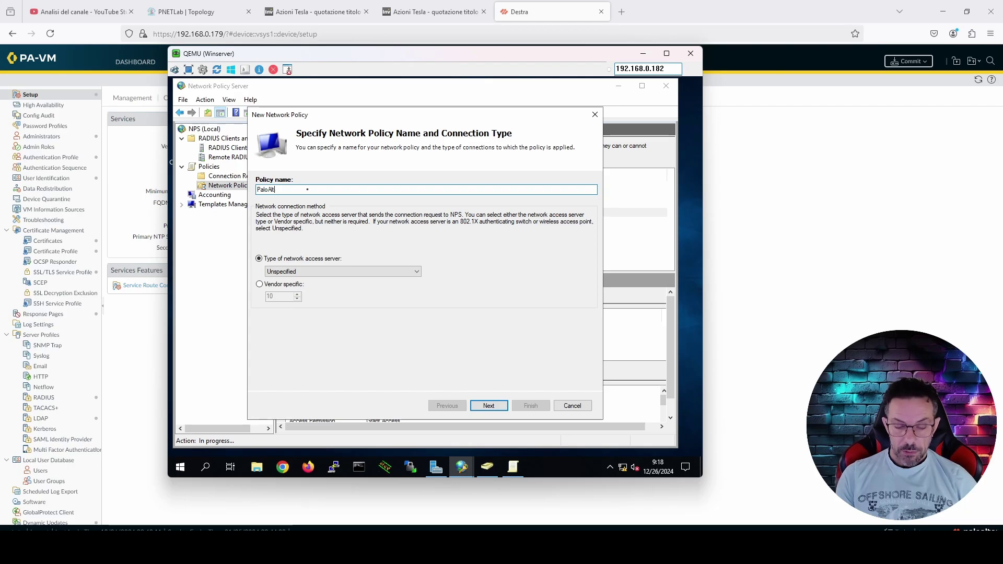
{"action": "type", "text": "Admini"}
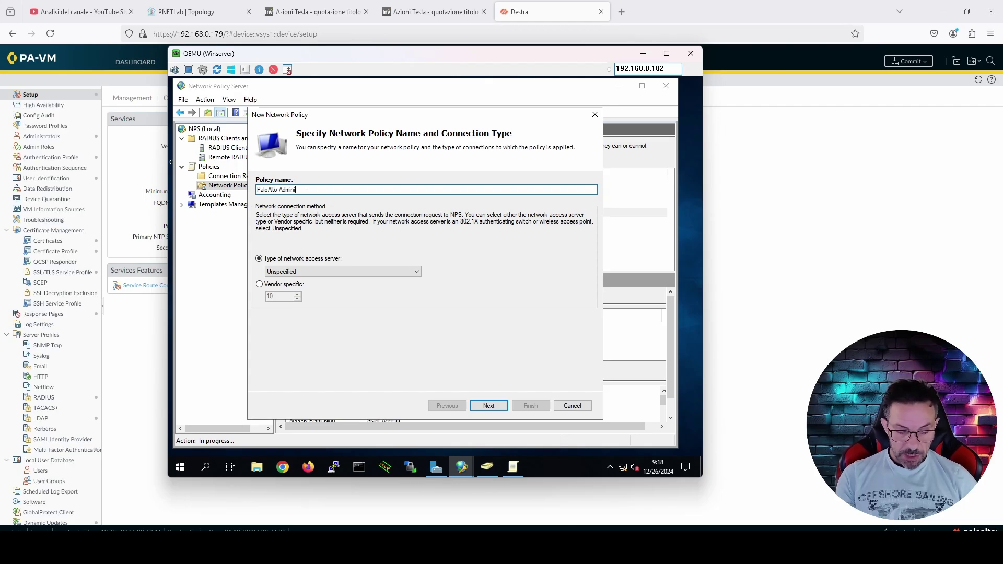
{"action": "type", "text": "stra"}
{"action": "type", "text": "ter"}
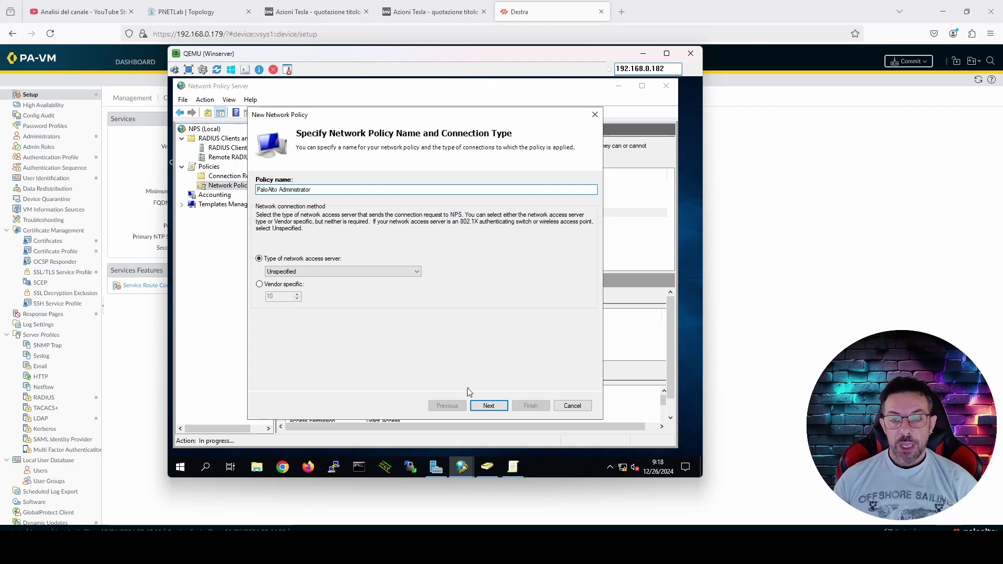
{"action": "left_click", "coordinate": [491, 406]}
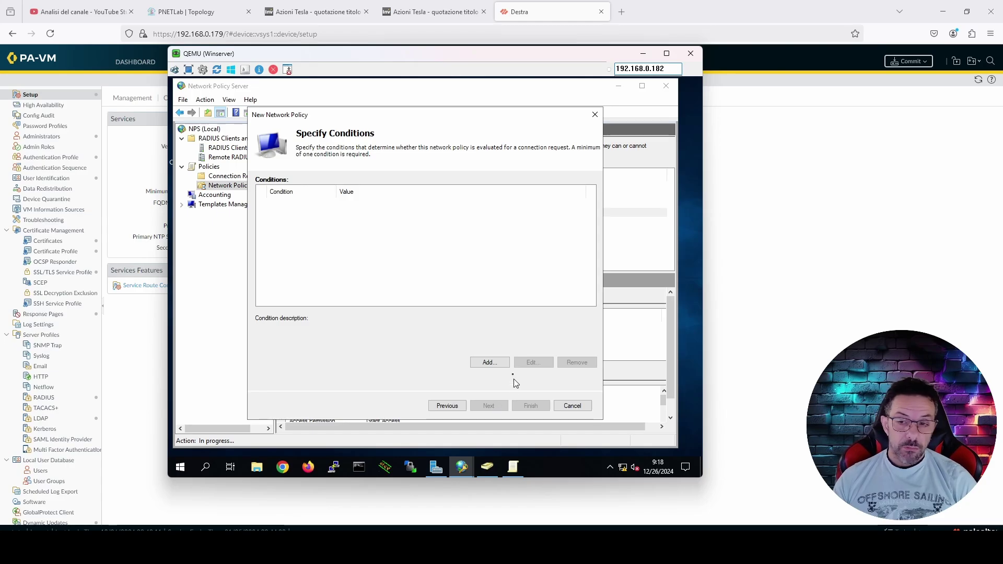
Add a User Groups condition and search all groups in the crazynet.local domain
{"action": "left_click", "coordinate": [503, 363]}
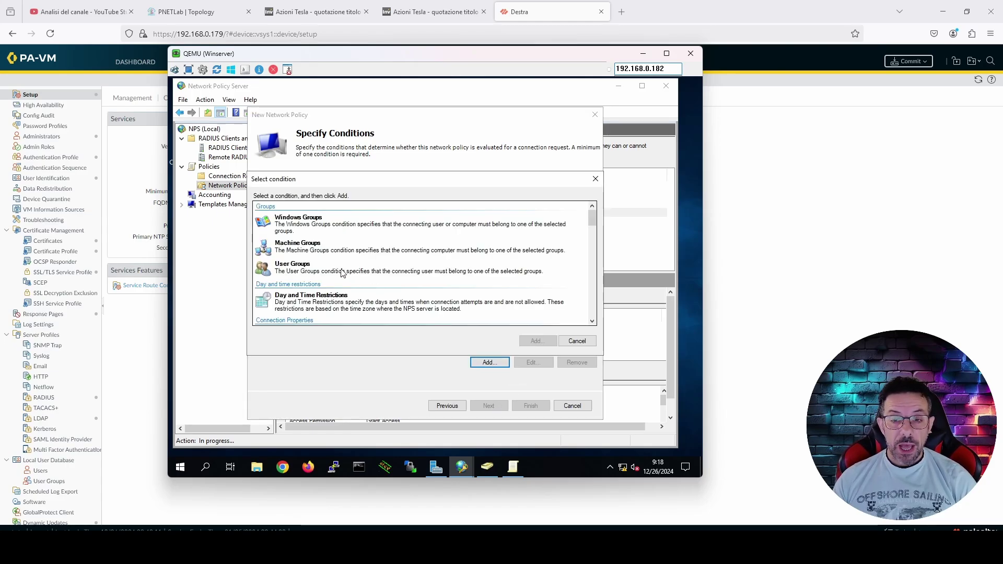
{"action": "left_click", "coordinate": [342, 272]}
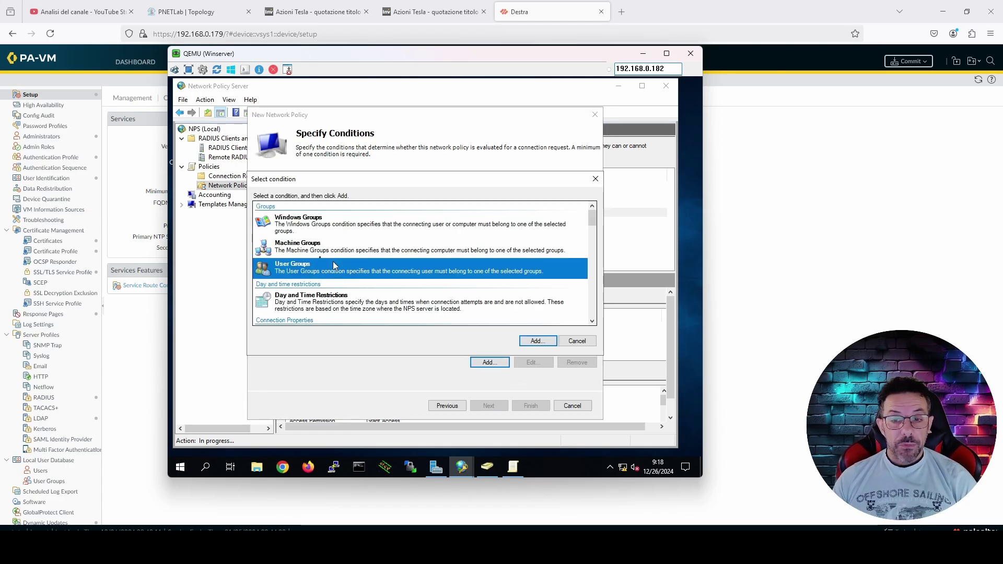
{"action": "left_click", "coordinate": [537, 340]}
{"action": "left_click", "coordinate": [427, 312]}
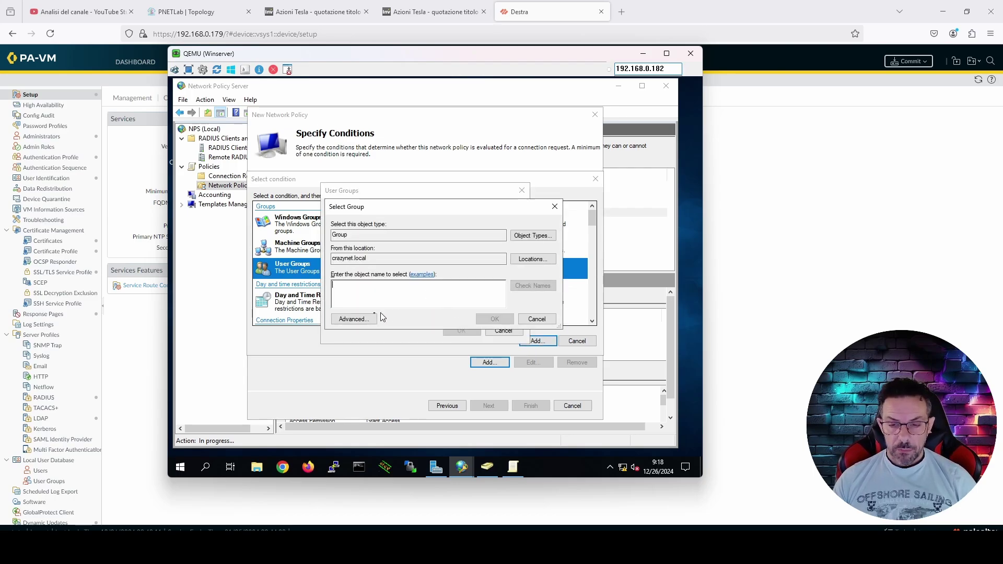
{"action": "left_click", "coordinate": [372, 318]}
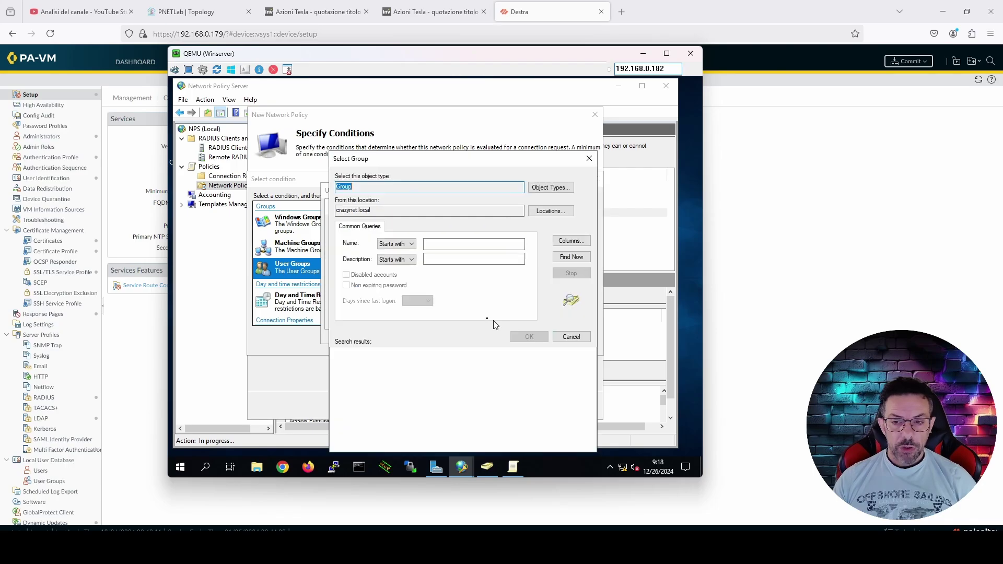
{"action": "left_click", "coordinate": [572, 256]}
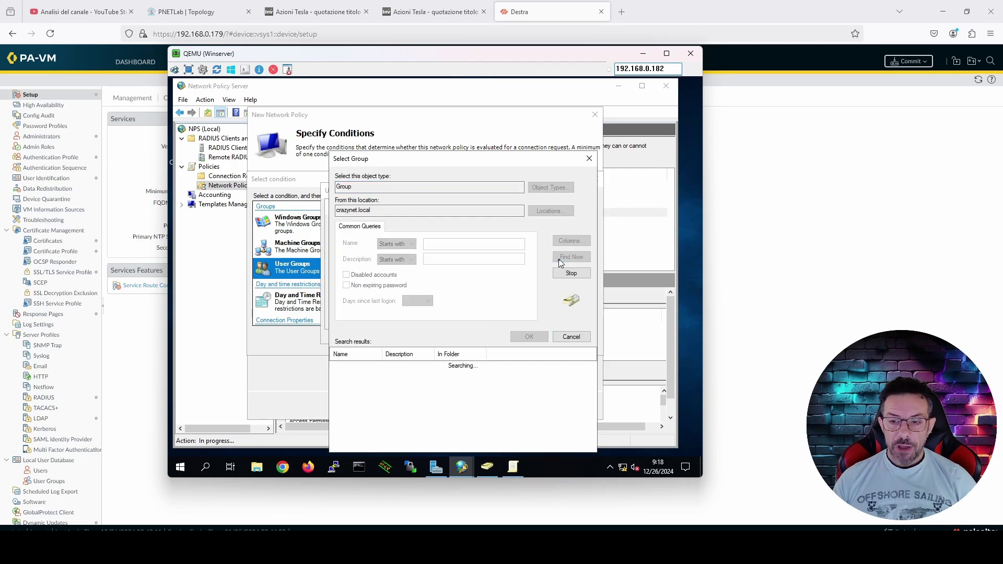
Choose the No 2FA Users group from the results and add it as the condition
{"action": "left_click_drag", "start_coordinate": [433, 163], "coordinate": [428, 99]}
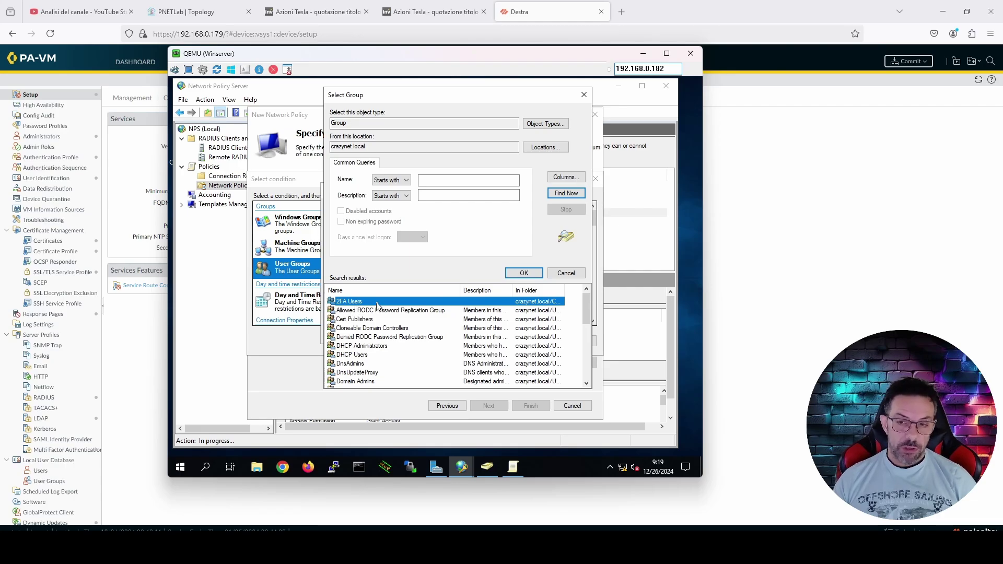
{"action": "scroll", "coordinate": [387, 345], "scroll_direction": "down", "scroll_amount": 8}
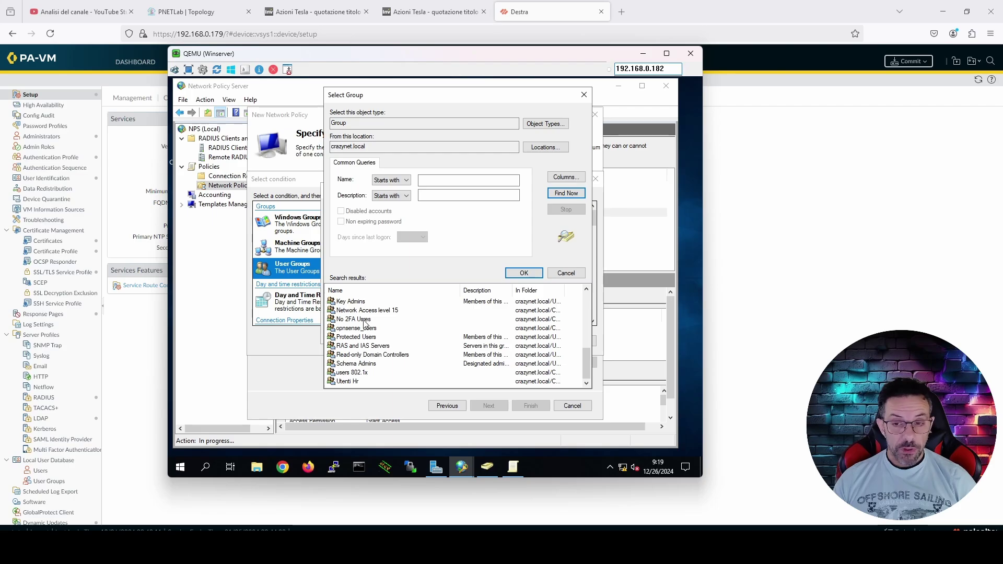
{"action": "left_click", "coordinate": [367, 320]}
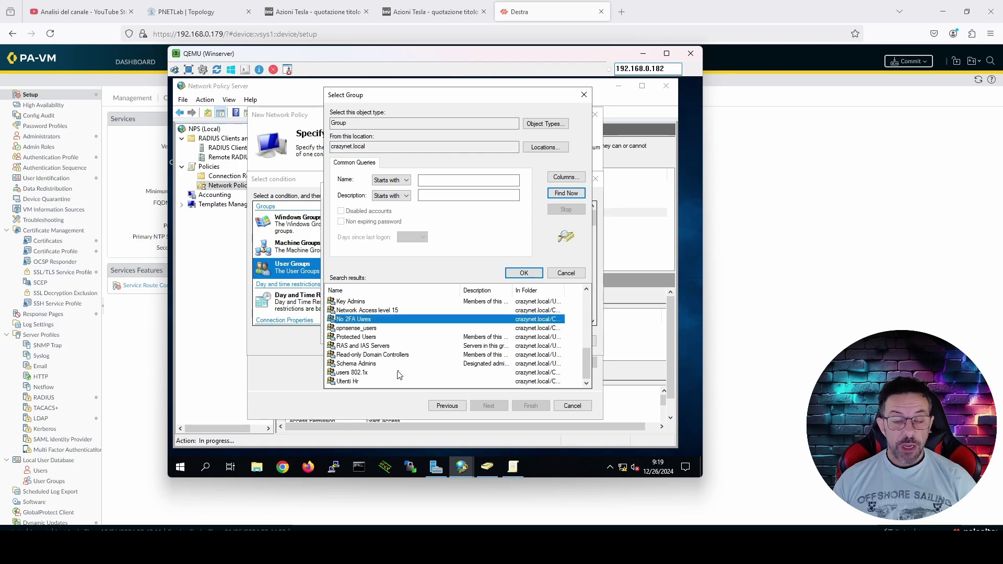
{"action": "left_click", "coordinate": [524, 273]}
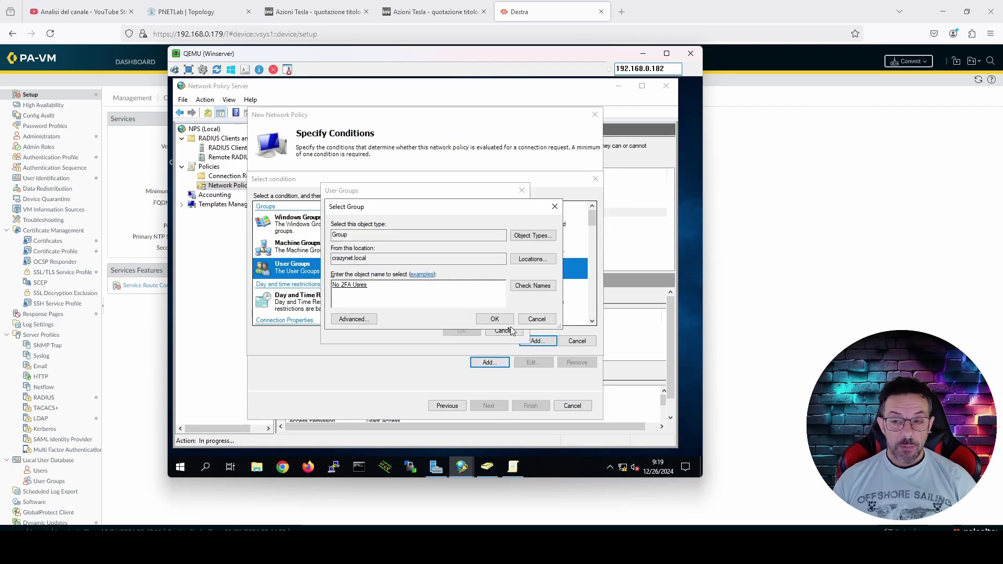
{"action": "left_click", "coordinate": [494, 319]}
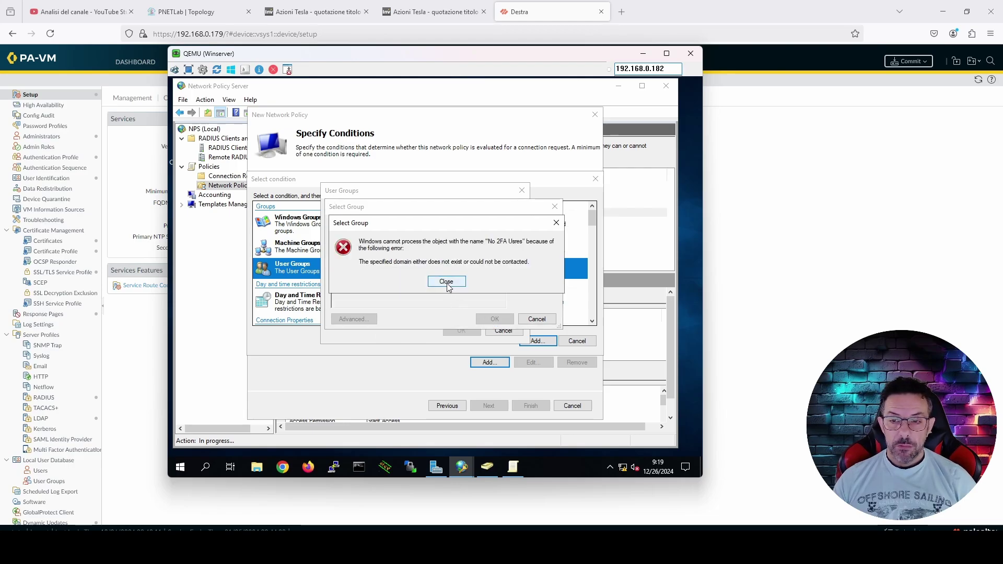
{"action": "left_click", "coordinate": [449, 283]}
{"action": "left_click", "coordinate": [487, 319]}
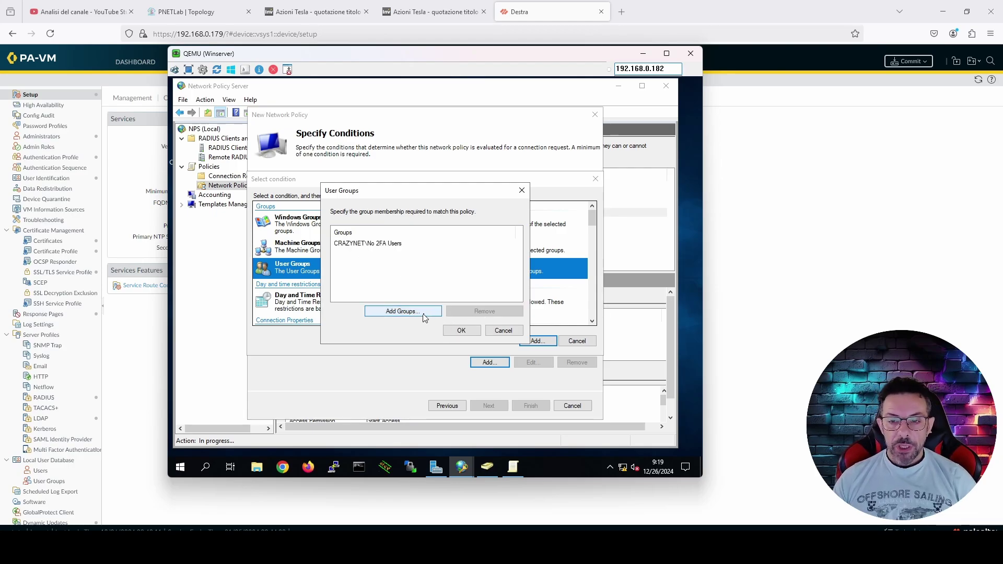
{"action": "left_click", "coordinate": [461, 331]}
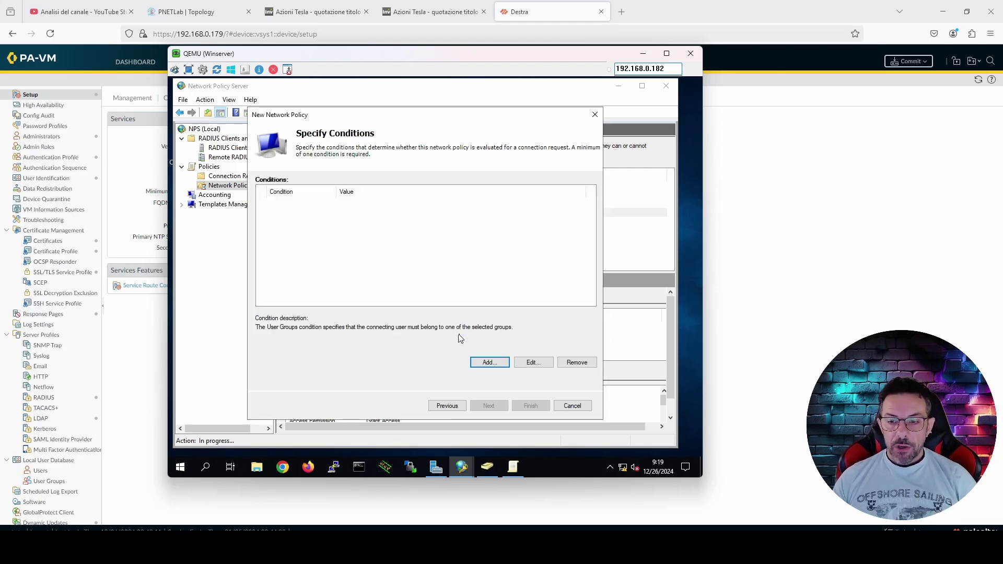
Add a Client Friendly Name condition with the value destra
{"action": "left_click", "coordinate": [486, 362]}
{"action": "scroll", "coordinate": [380, 291], "scroll_direction": "down", "scroll_amount": 3}
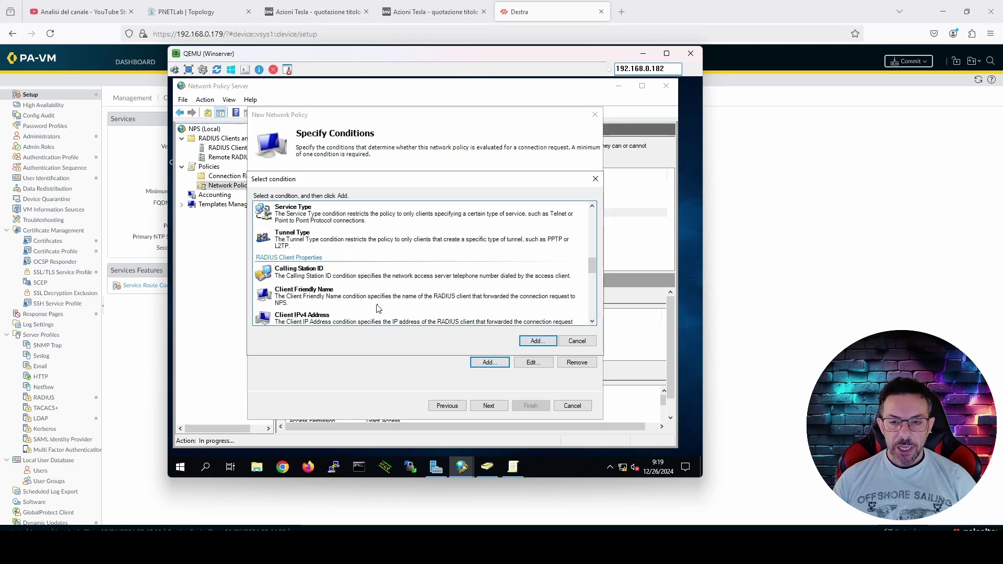
{"action": "left_click", "coordinate": [379, 306]}
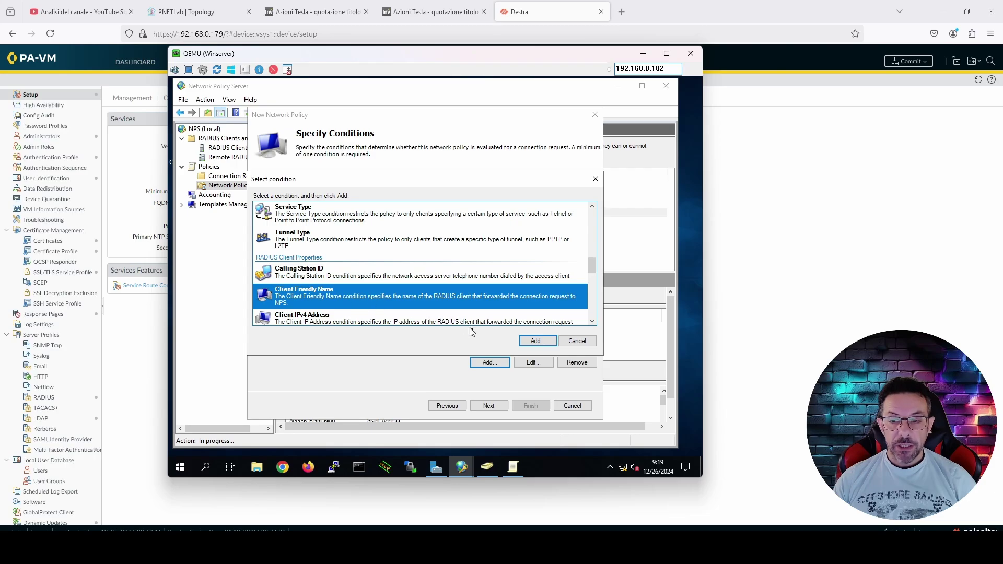
{"action": "left_click", "coordinate": [537, 341]}
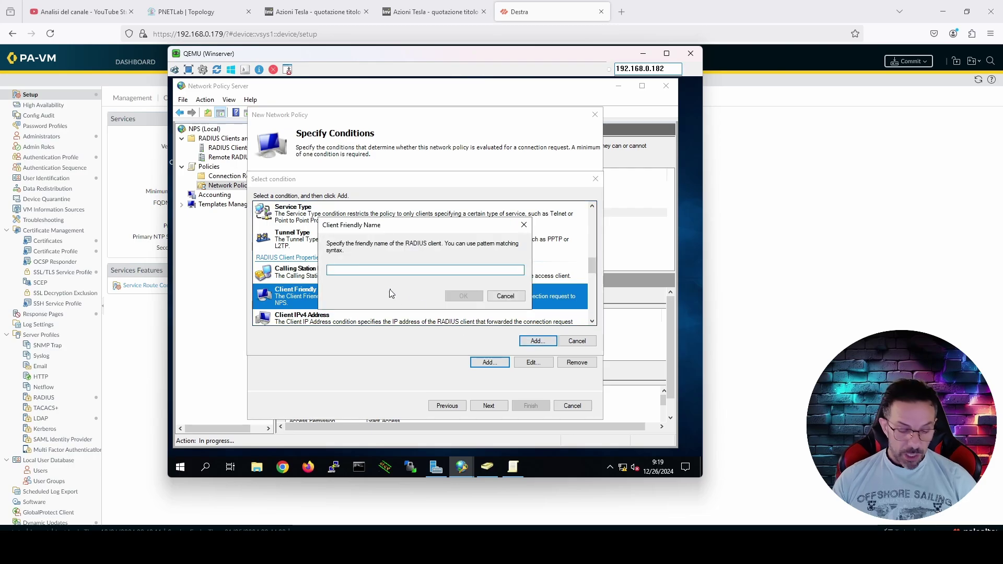
{"action": "type", "text": "destra"}
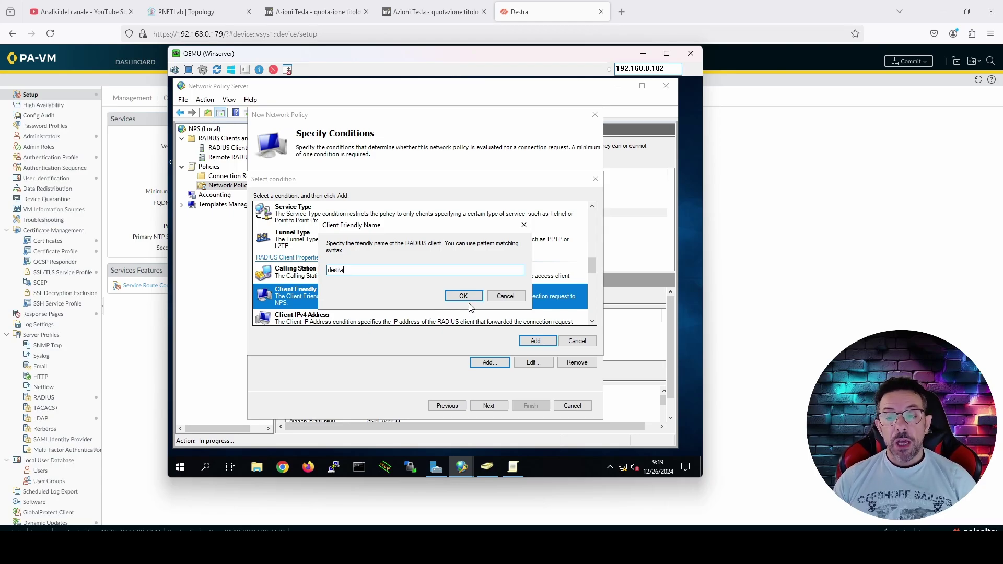
{"action": "left_click", "coordinate": [468, 299]}
Grant access and allow only unencrypted PAP, disabling MS-CHAP-v2 and MS-CHAP
{"action": "left_click", "coordinate": [503, 401]}
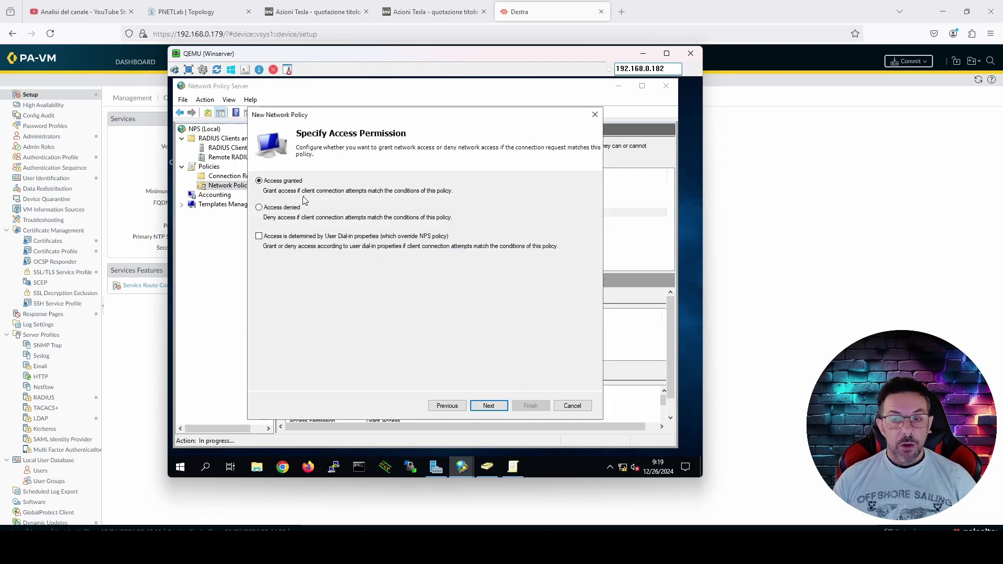
{"action": "left_click", "coordinate": [495, 406]}
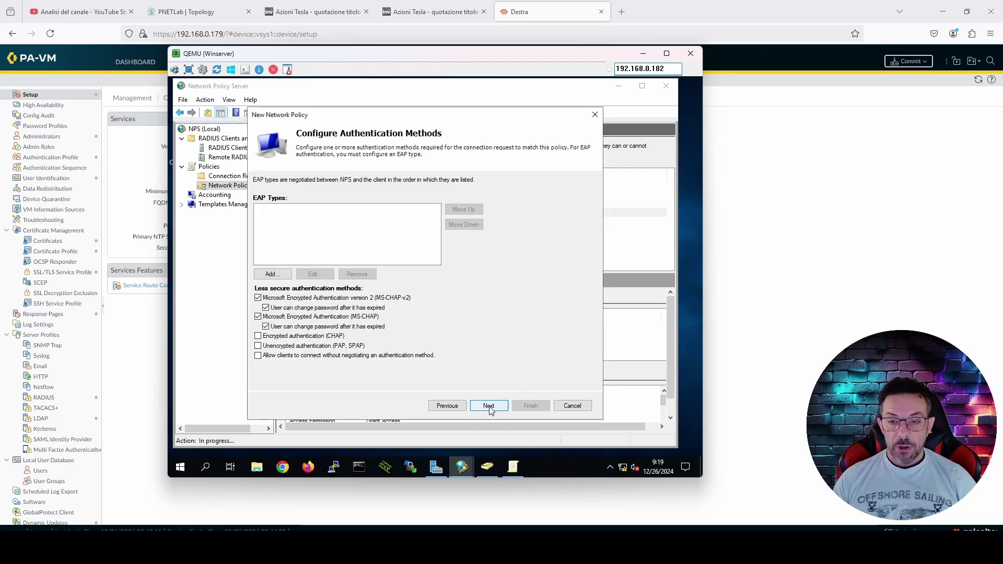
{"action": "left_click", "coordinate": [258, 298]}
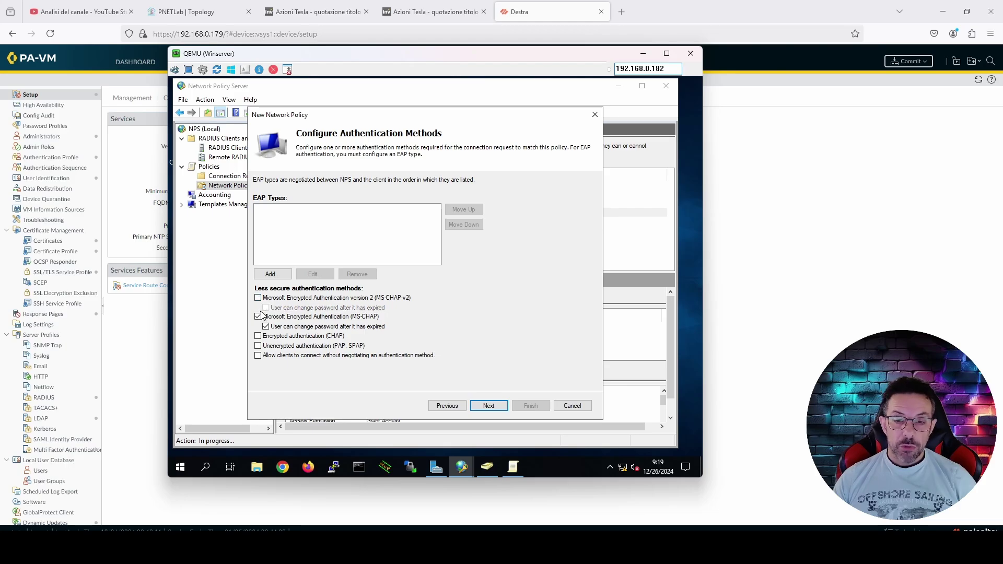
{"action": "left_click", "coordinate": [258, 317]}
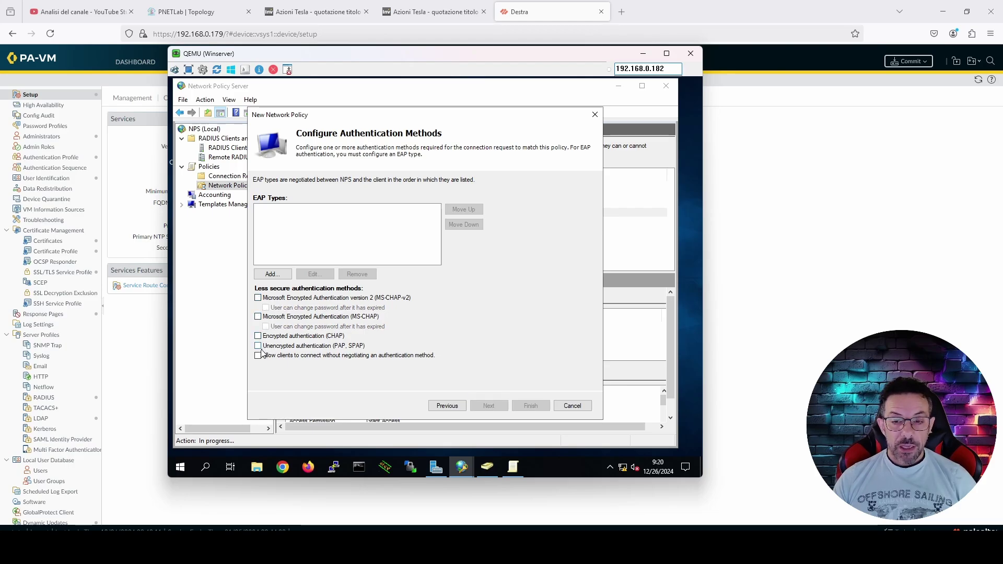
{"action": "left_click", "coordinate": [259, 346]}
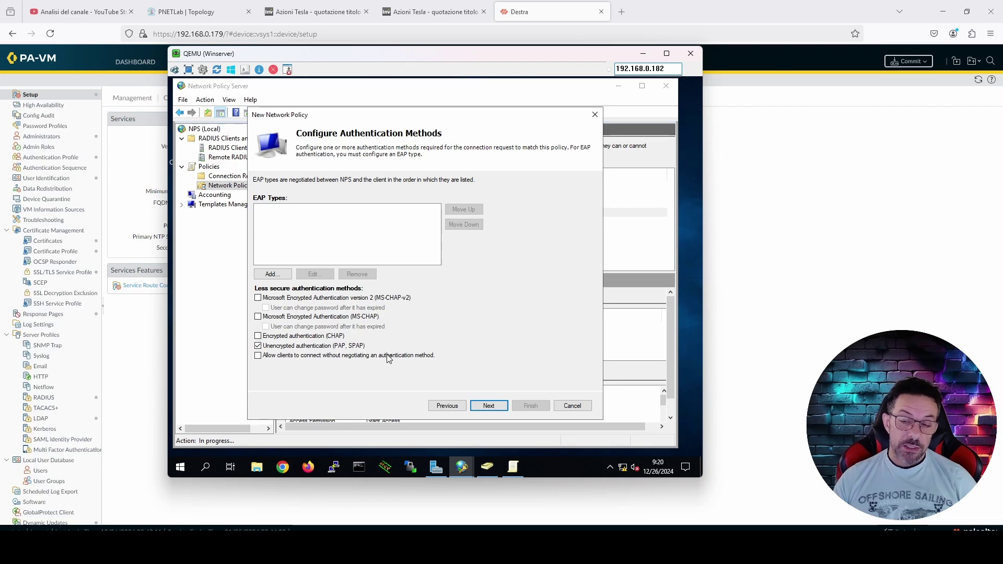
{"action": "left_click", "coordinate": [493, 407]}
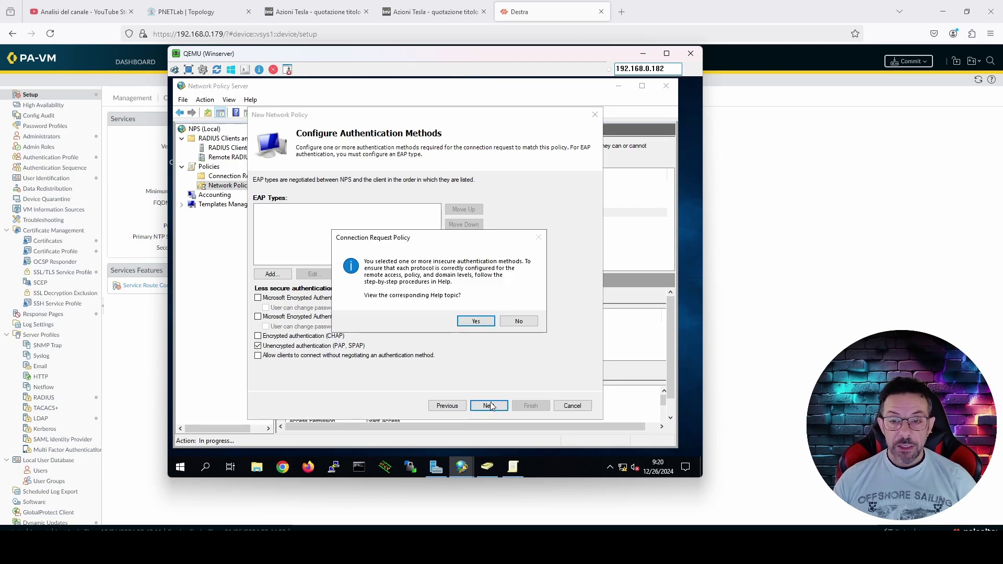
Decline the insecure-method warning and finish the wizard with default constraints and settings
{"action": "left_click", "coordinate": [507, 323]}
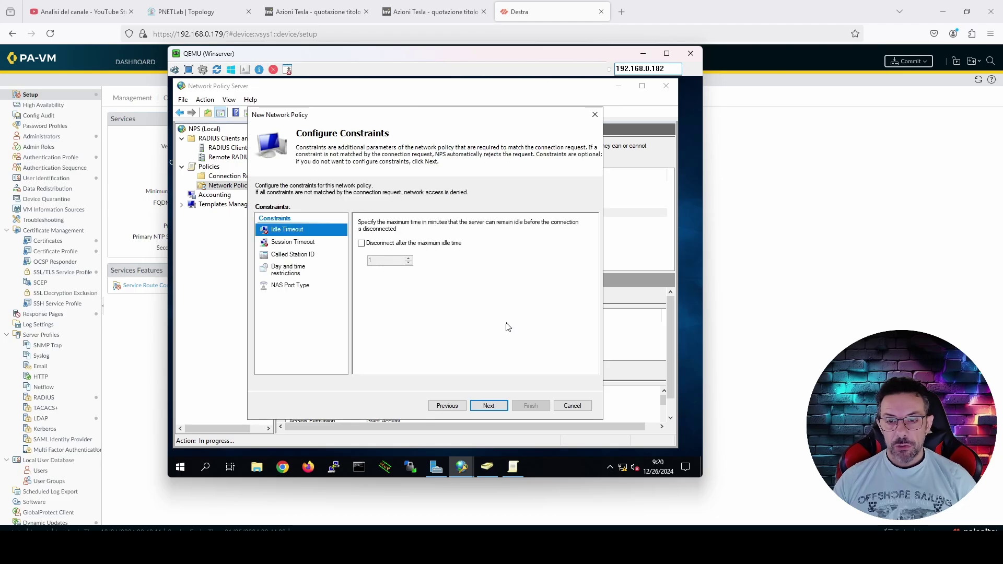
{"action": "left_click", "coordinate": [488, 405]}
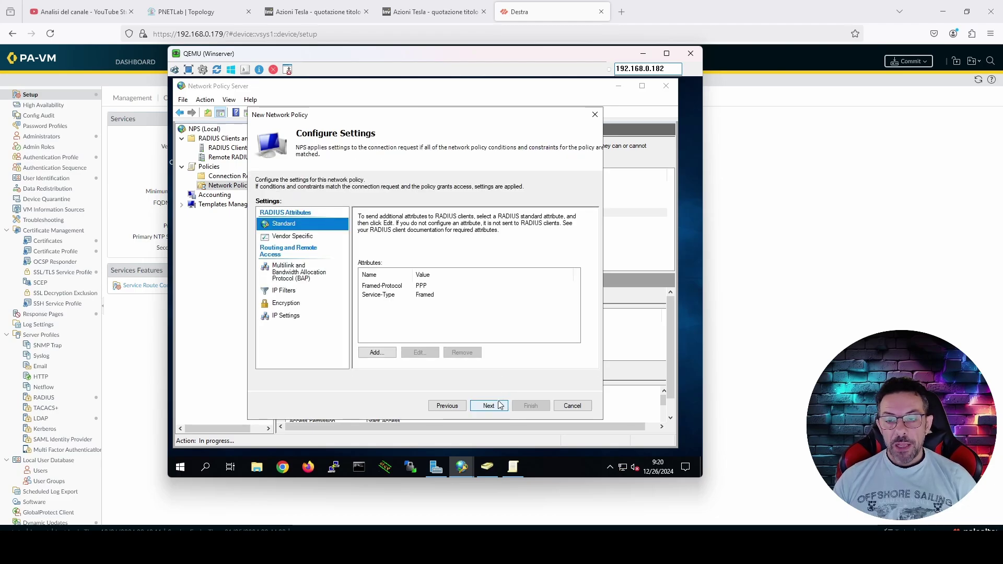
{"action": "left_click", "coordinate": [500, 405]}
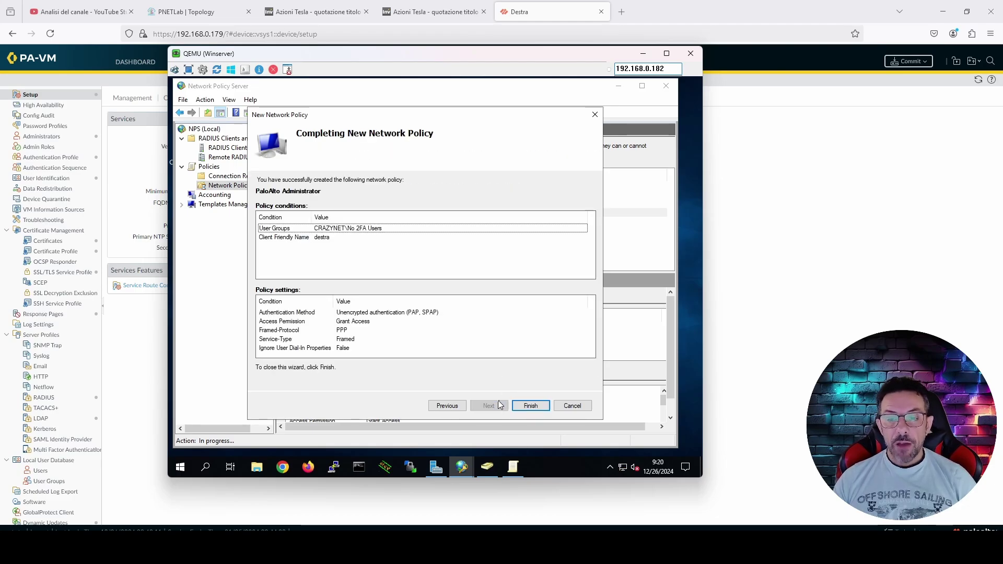
{"action": "left_click", "coordinate": [530, 407]}
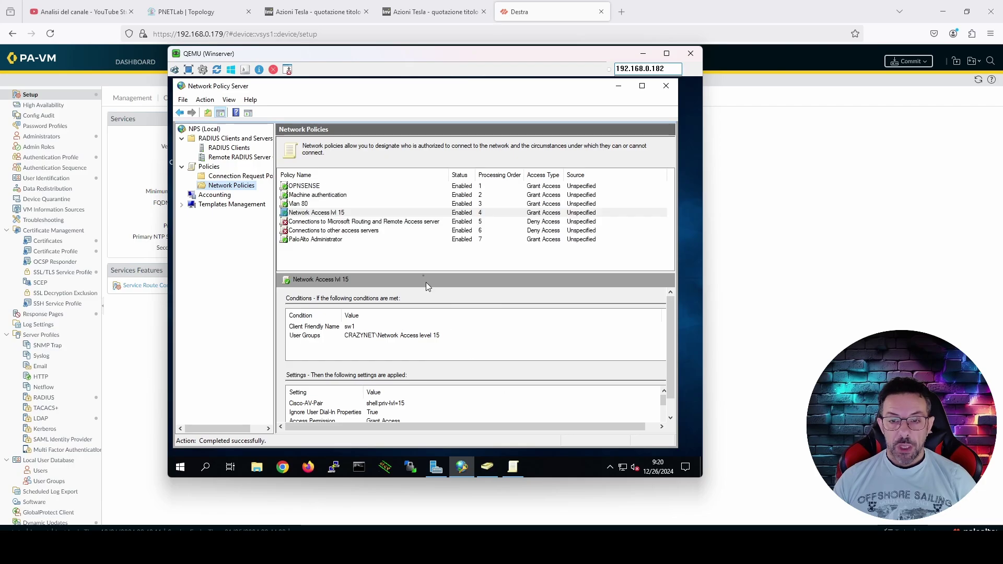
Move the PaloAlto Administrator policy up twice to processing order 5
{"action": "left_click", "coordinate": [333, 241]}
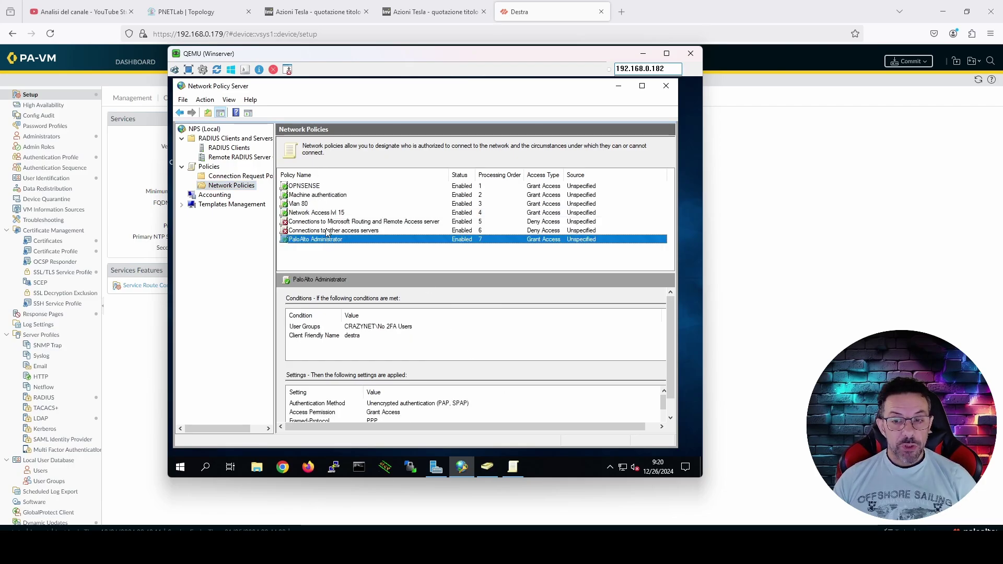
{"action": "right_click", "coordinate": [330, 240]}
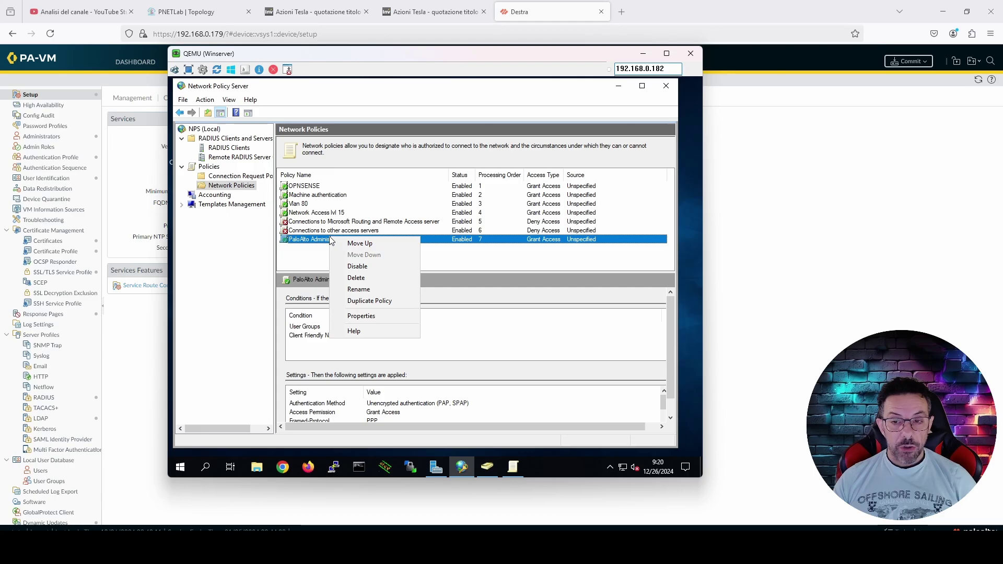
{"action": "left_click", "coordinate": [346, 244]}
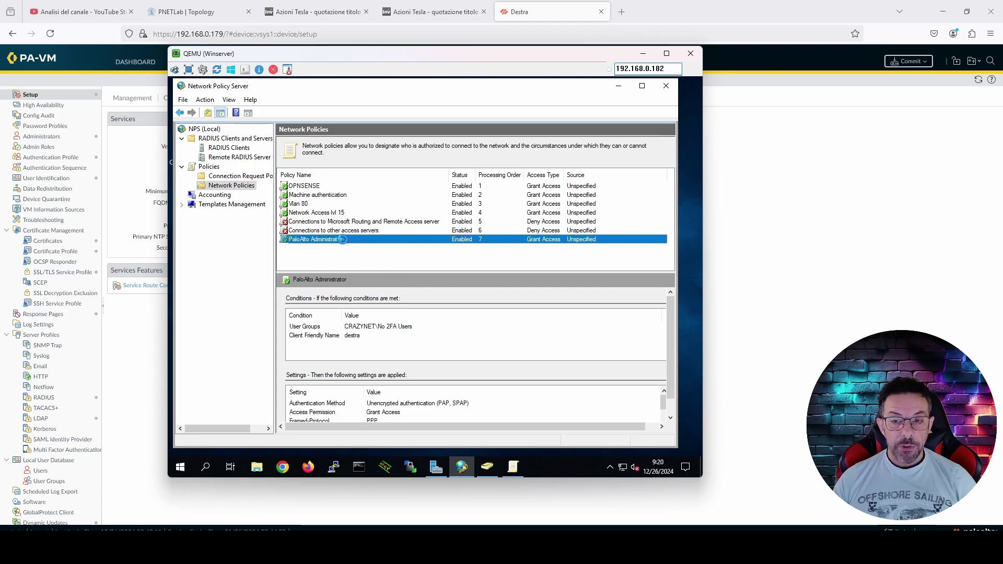
{"action": "right_click", "coordinate": [338, 232]}
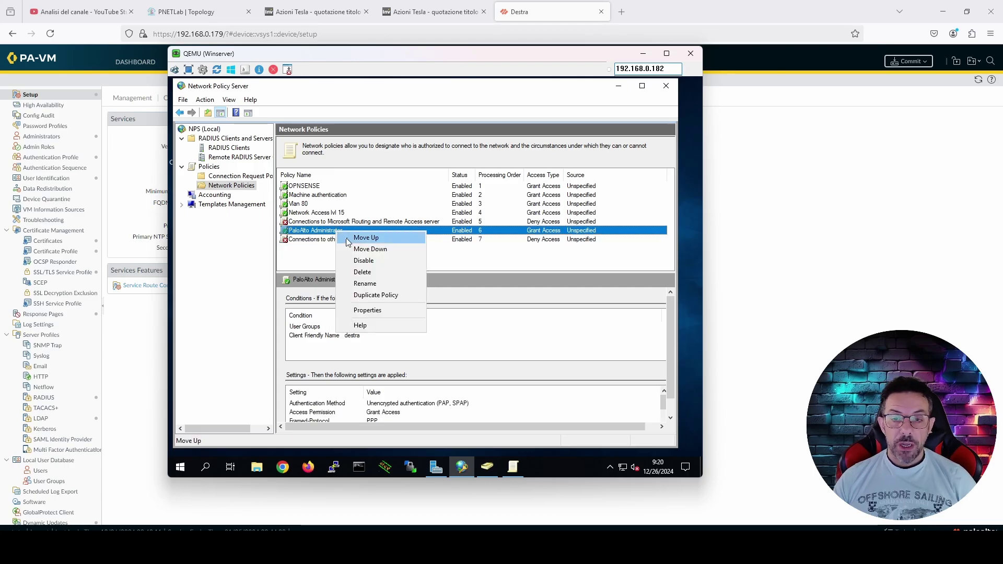
{"action": "left_click", "coordinate": [349, 239]}
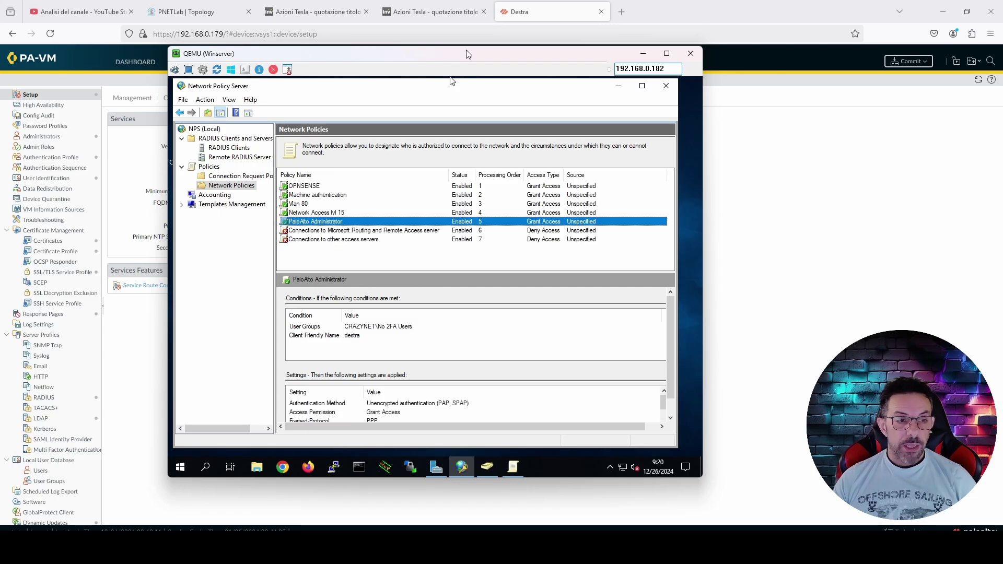
{"action": "left_click_drag", "start_coordinate": [469, 58], "coordinate": [452, 51]}
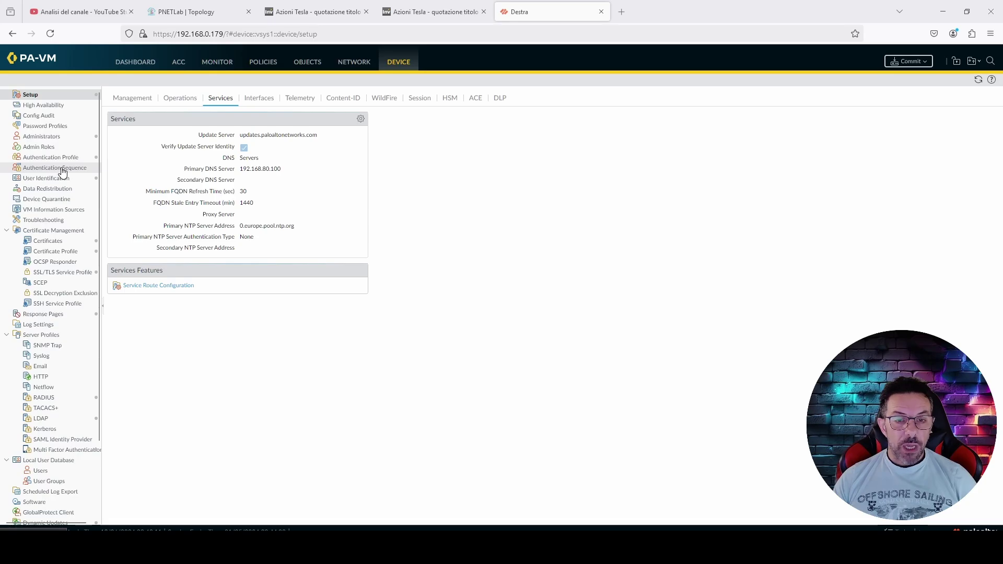
Create authentication profile No 2FA with type RADIUS and server profile srv01-Radius
{"action": "left_click", "coordinate": [60, 161]}
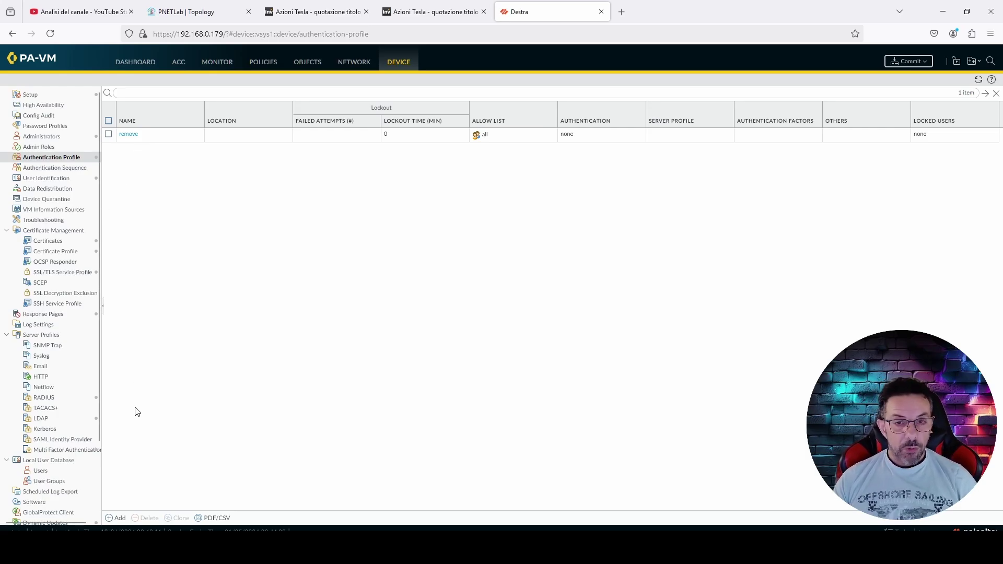
{"action": "scroll", "coordinate": [78, 418], "scroll_direction": "down", "scroll_amount": 3}
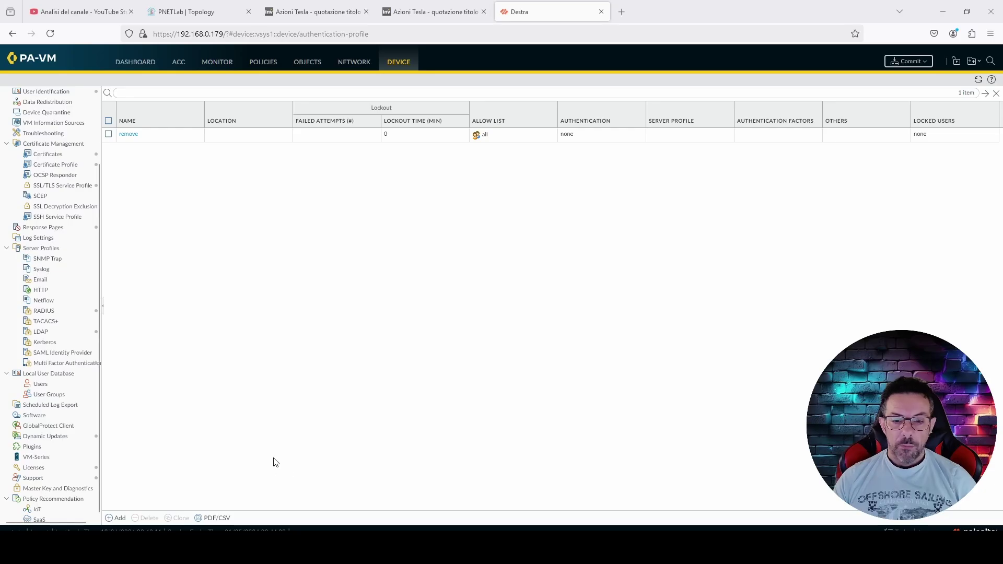
{"action": "left_click", "coordinate": [117, 519]}
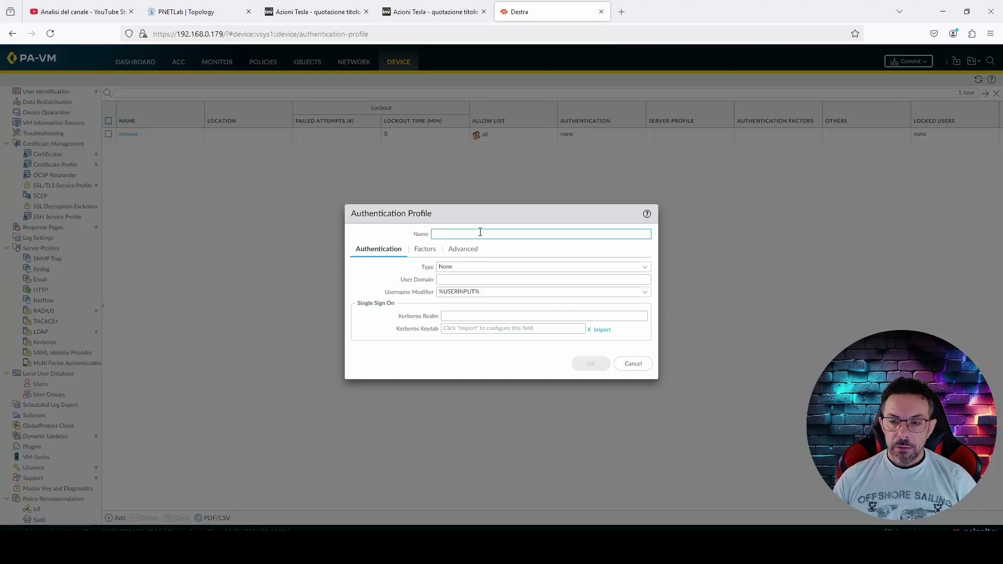
{"action": "type", "text": "No 2FA"}
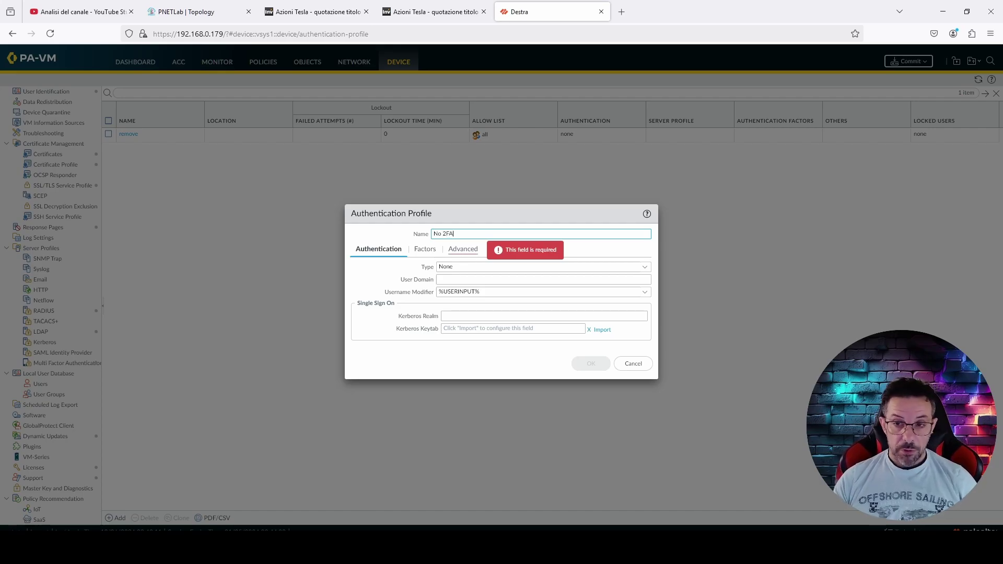
{"action": "left_click", "coordinate": [646, 269]}
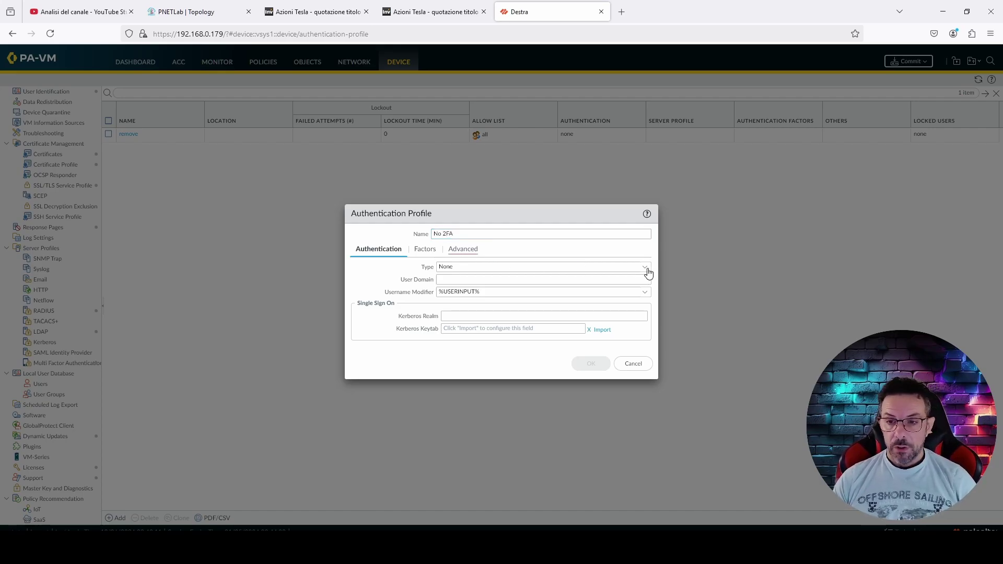
{"action": "left_click", "coordinate": [523, 316]}
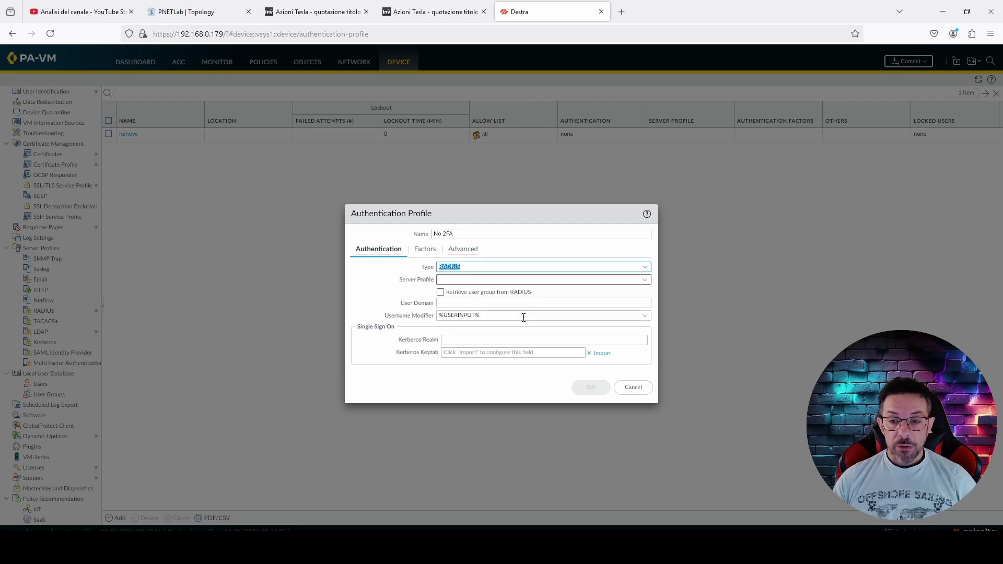
{"action": "left_click", "coordinate": [645, 280]}
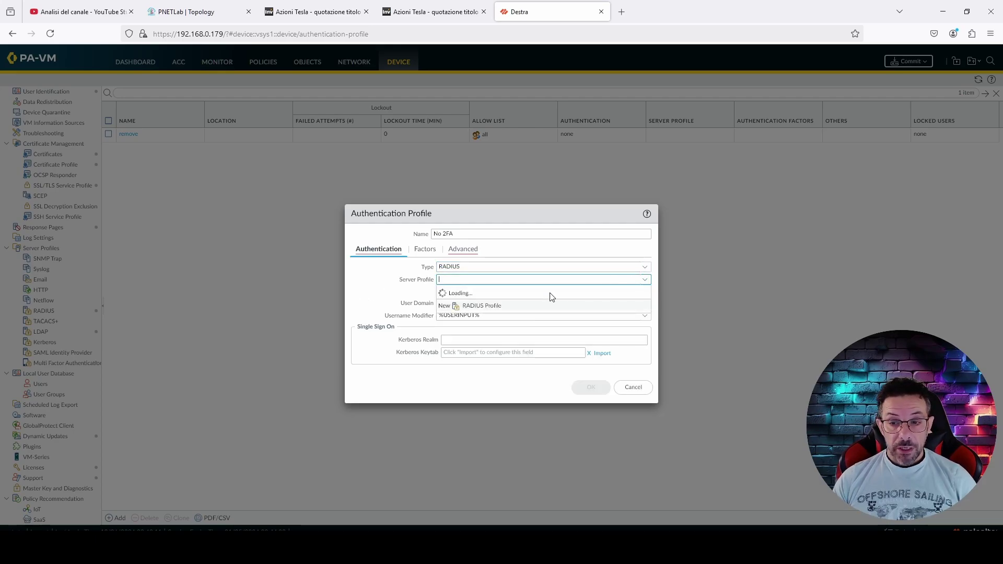
{"action": "left_click", "coordinate": [505, 297]}
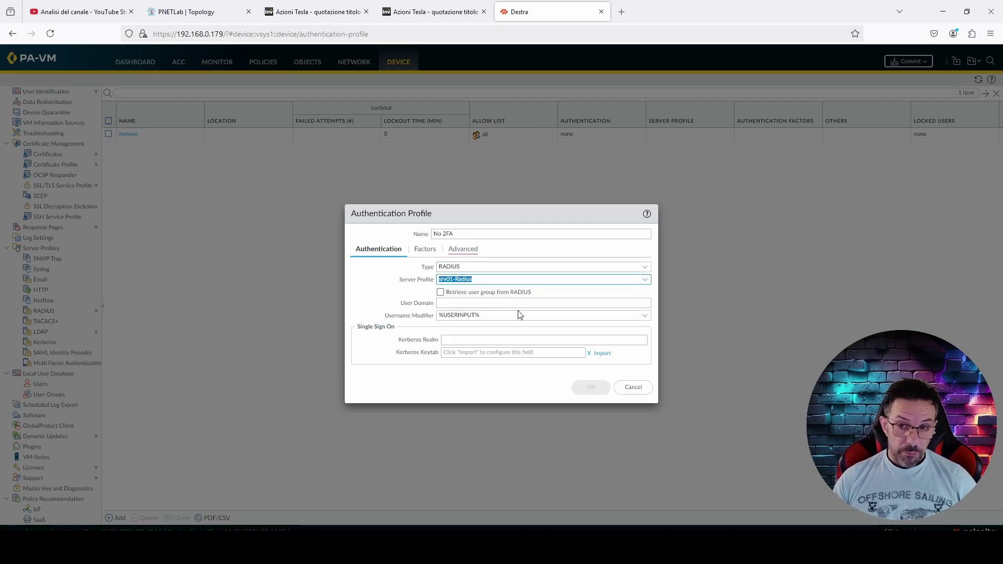
{"action": "left_click", "coordinate": [421, 304]}
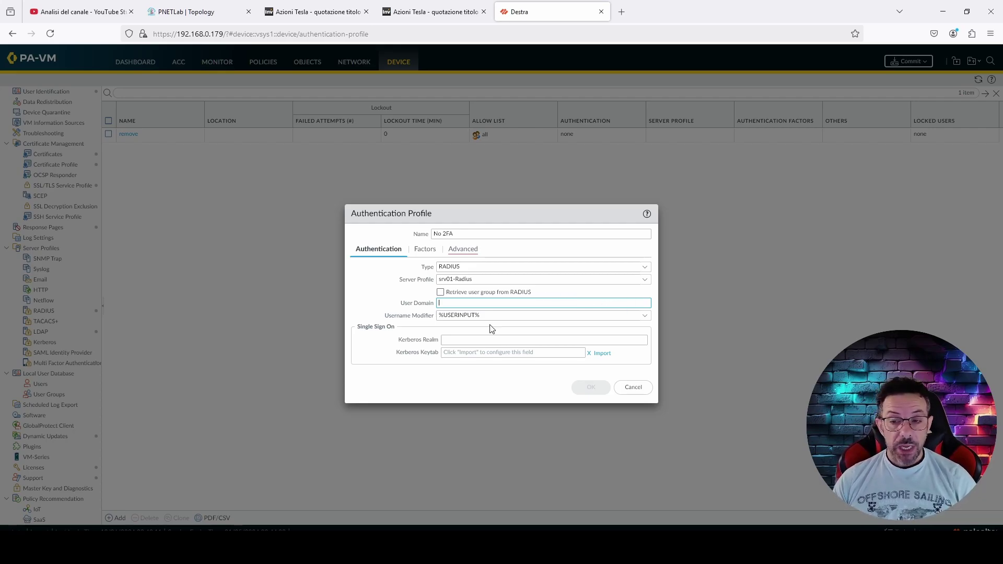
Add 'all' to the No 2FA profile's allow list and save the profile
{"action": "left_click", "coordinate": [463, 251]}
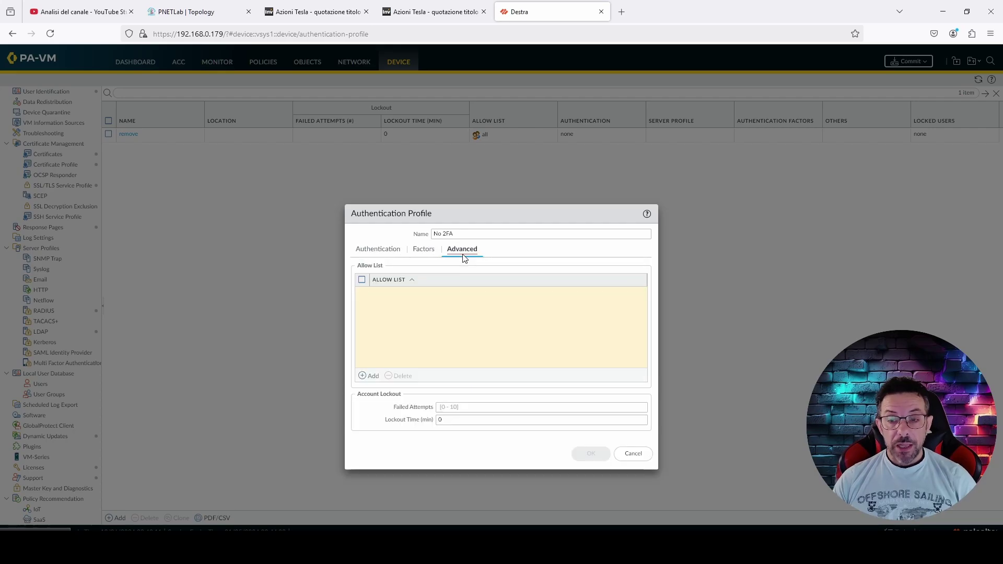
{"action": "left_click", "coordinate": [374, 377]}
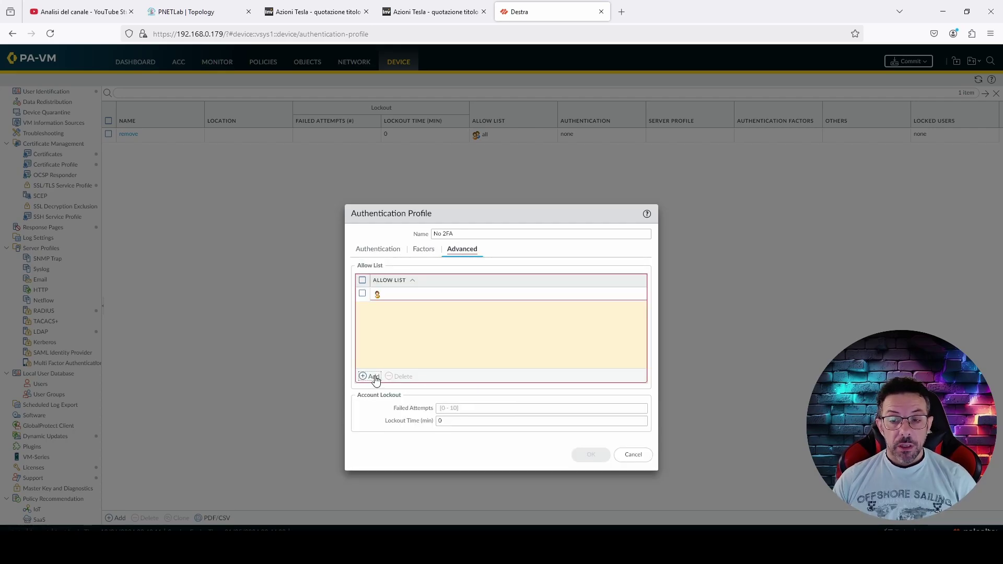
{"action": "left_click", "coordinate": [387, 306]}
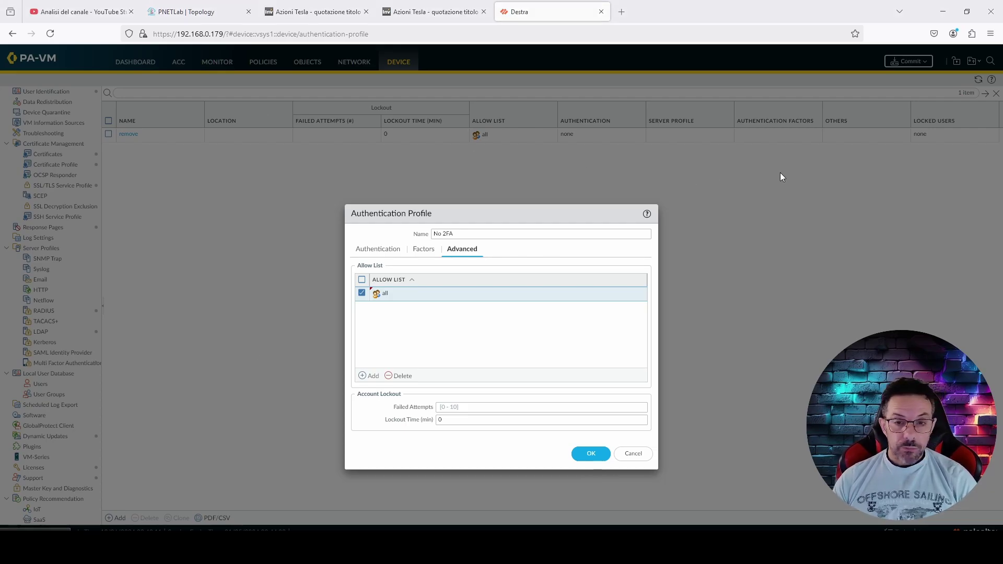
{"action": "key", "text": "alt+Tab"}
{"action": "left_click_drag", "start_coordinate": [435, 123], "coordinate": [396, 79]}
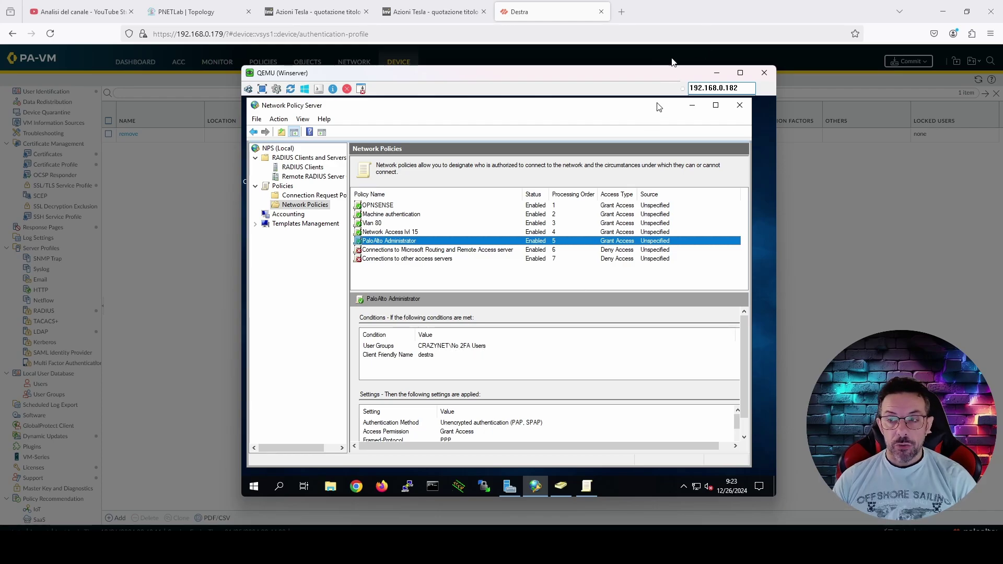
{"action": "left_click", "coordinate": [717, 73]}
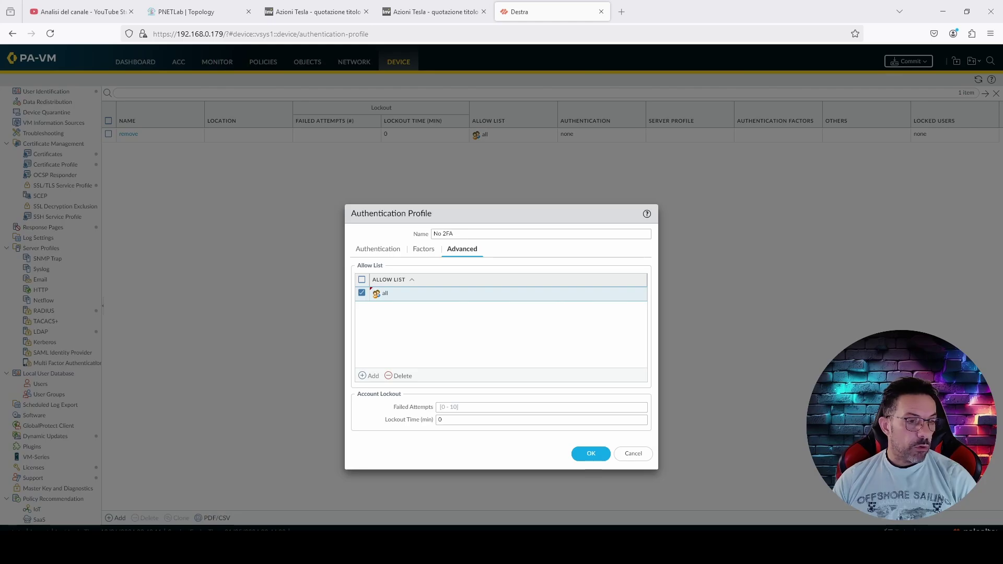
{"action": "left_click", "coordinate": [594, 456]}
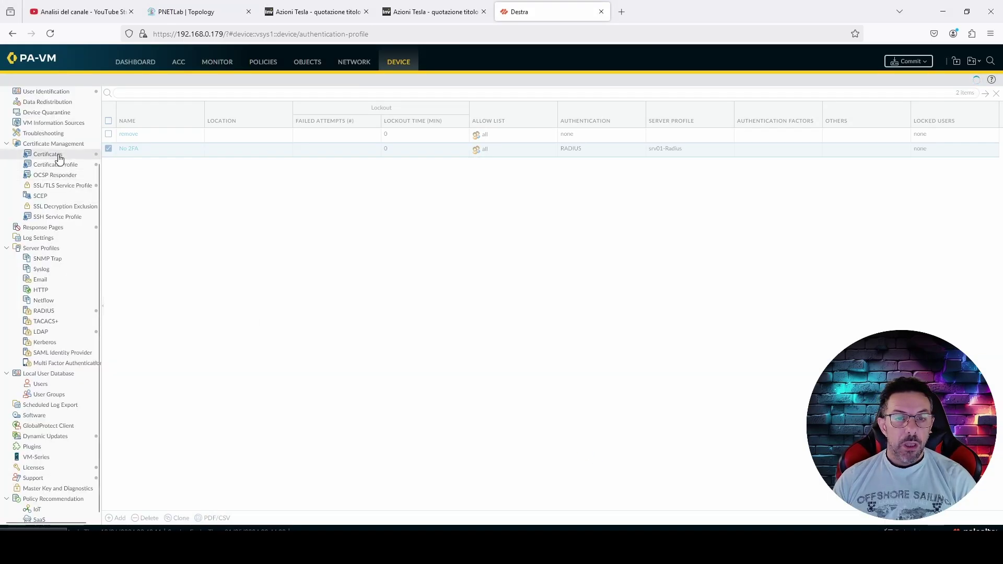
Create administrator crazynet using the No 2FA authentication profile
{"action": "scroll", "coordinate": [42, 246], "scroll_direction": "up", "scroll_amount": 2}
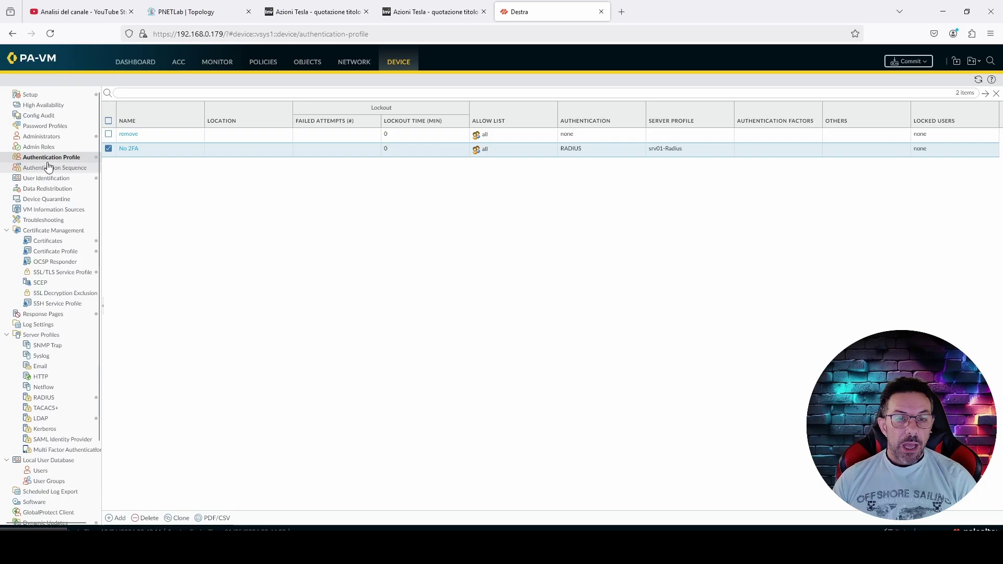
{"action": "left_click", "coordinate": [43, 137]}
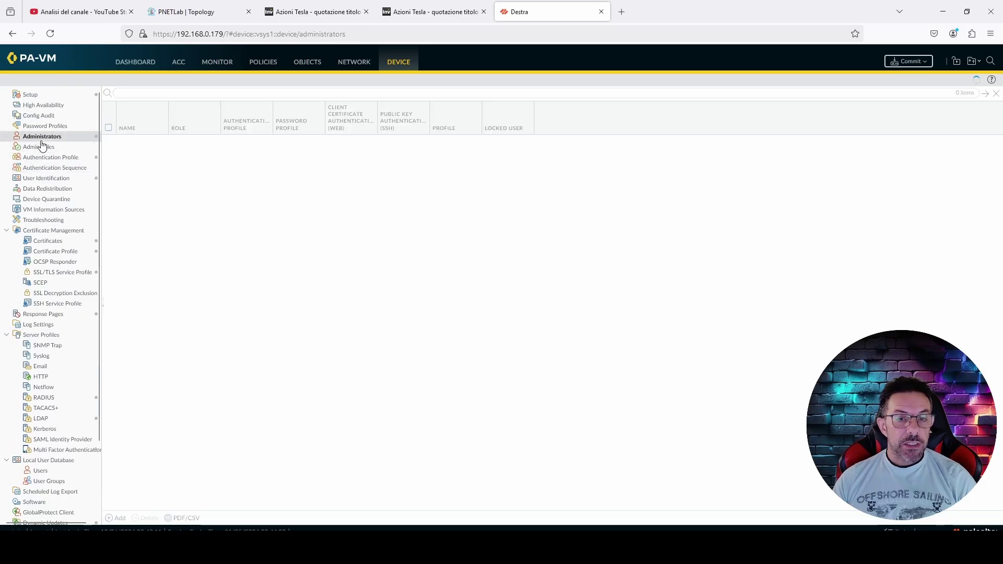
{"action": "left_click", "coordinate": [117, 518]}
{"action": "left_click_drag", "start_coordinate": [479, 82], "coordinate": [451, 171]}
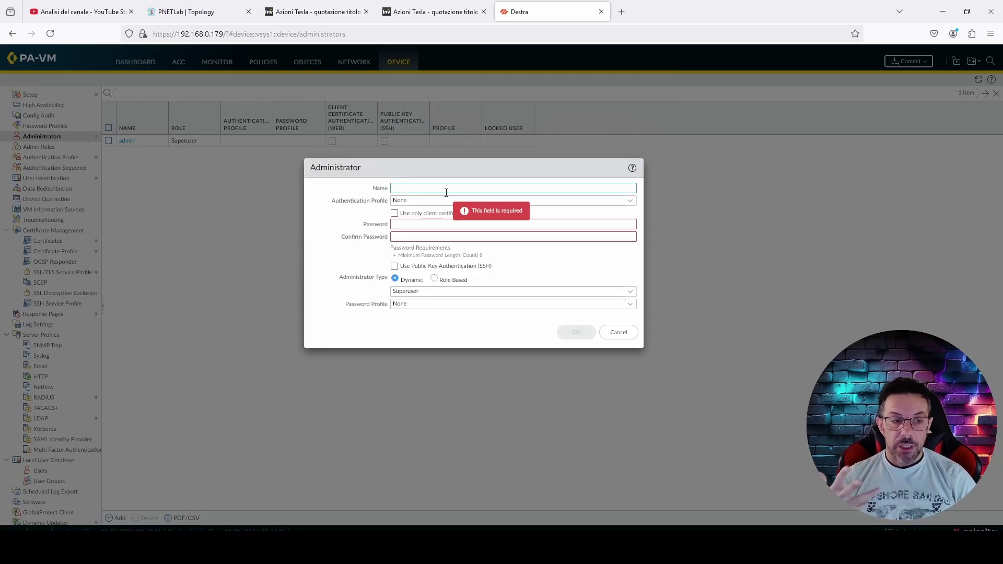
{"action": "type", "text": "crazynet"}
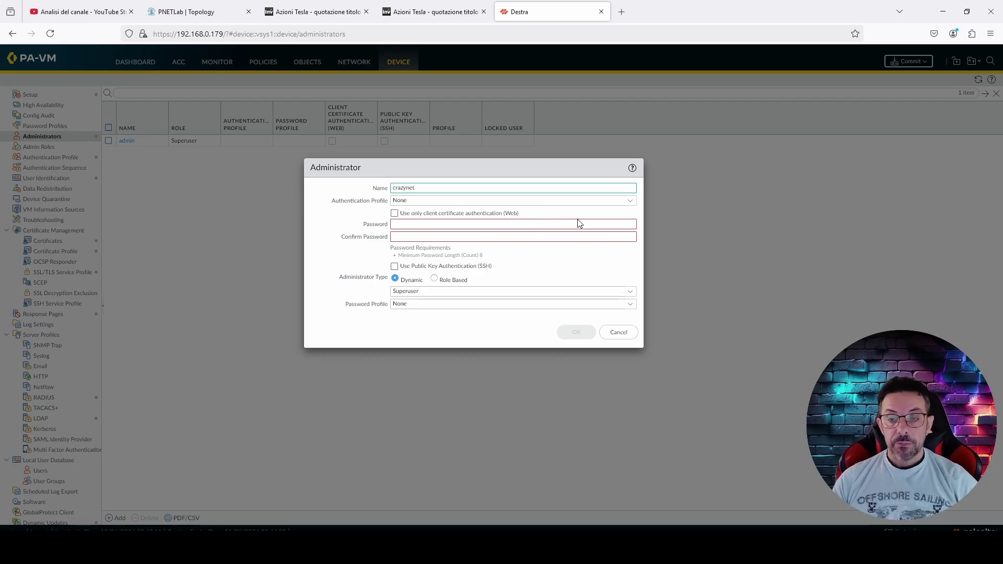
{"action": "left_click", "coordinate": [626, 202]}
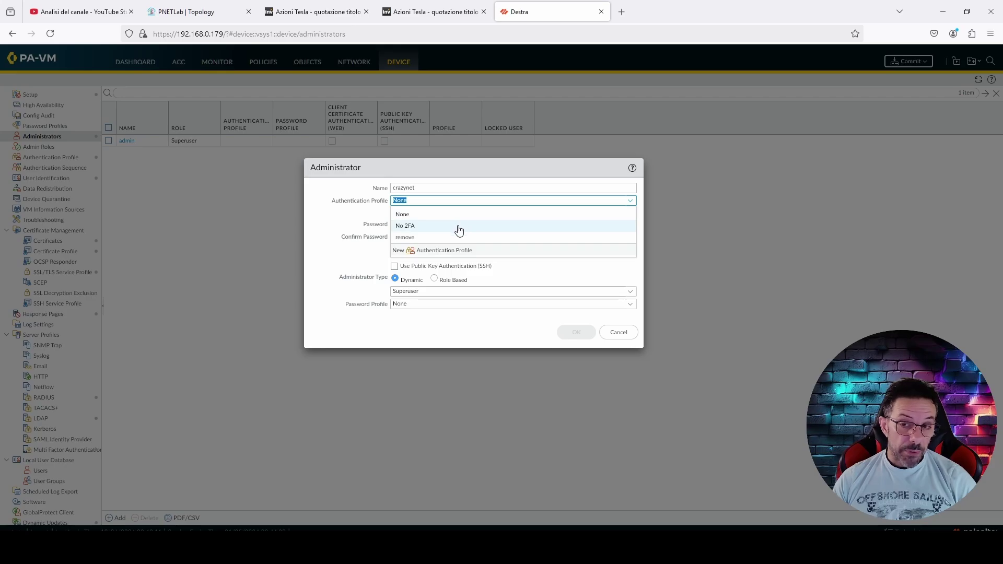
{"action": "left_click", "coordinate": [458, 226]}
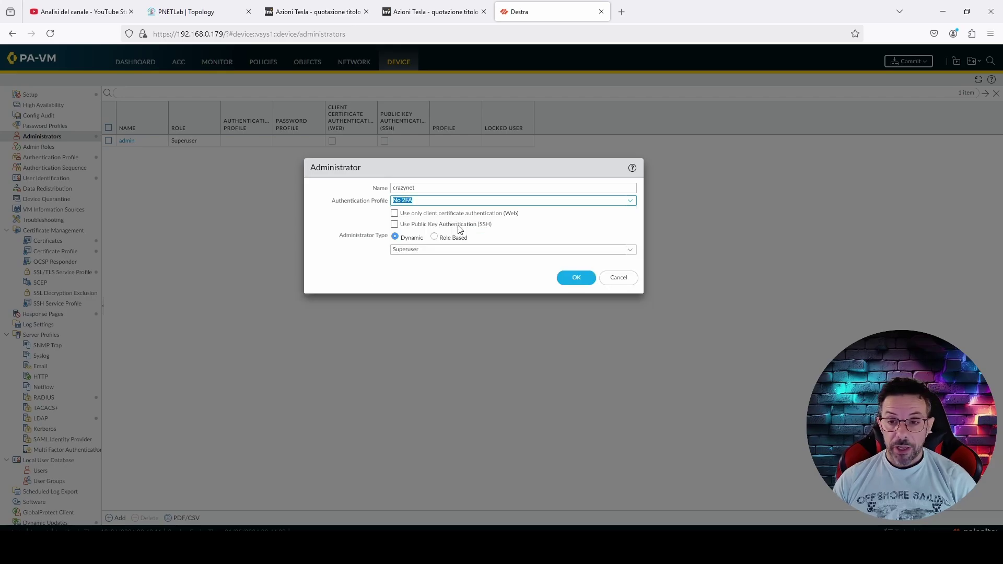
{"action": "left_click", "coordinate": [572, 277]}
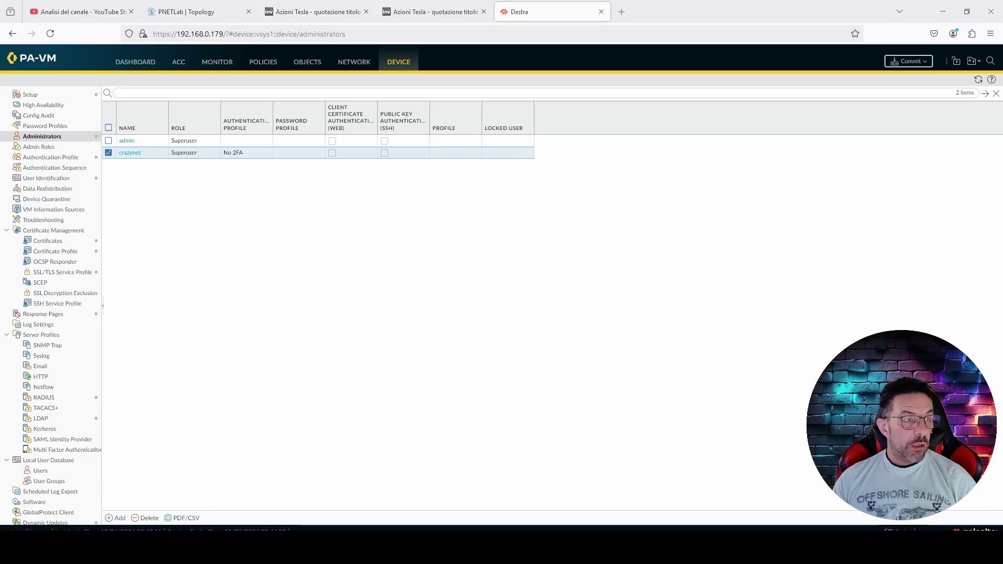
Attempt a sign-in as crazynet with the account password in the maximized login window
{"action": "key", "text": "alt+Tab"}
{"action": "left_click_drag", "start_coordinate": [586, 107], "coordinate": [667, 87]}
{"action": "double_click", "coordinate": [668, 83]}
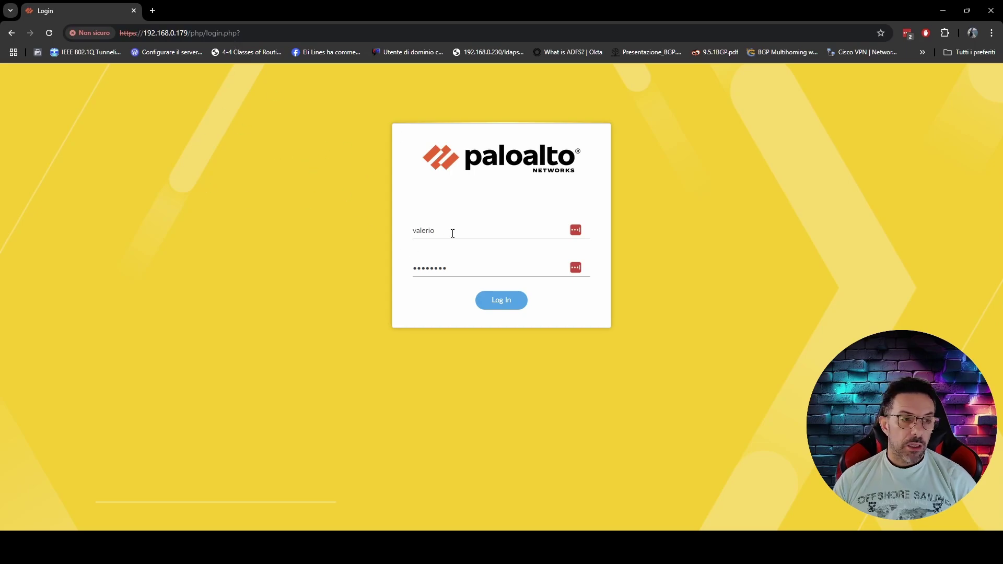
{"action": "left_click_drag", "start_coordinate": [453, 233], "coordinate": [385, 233]}
{"action": "type", "text": "crazynet"}
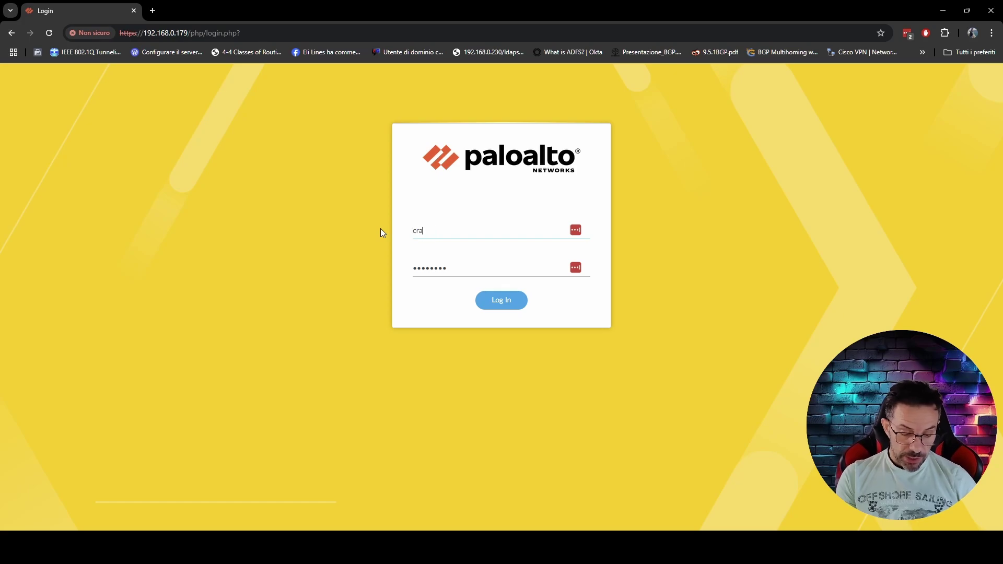
{"action": "key", "text": "Tab"}
{"action": "type", "text": "•••••••"}
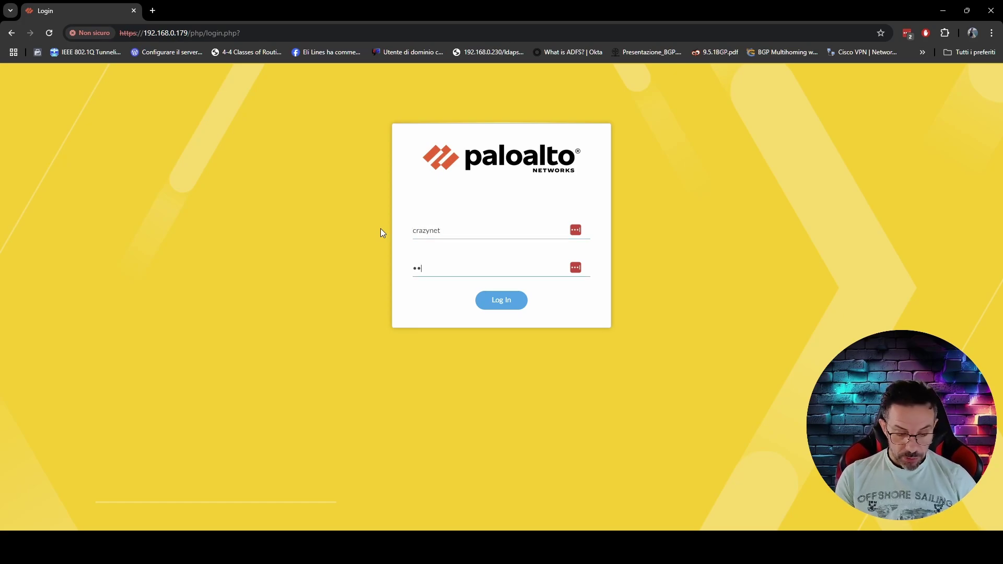
{"action": "type", "text": "••••"}
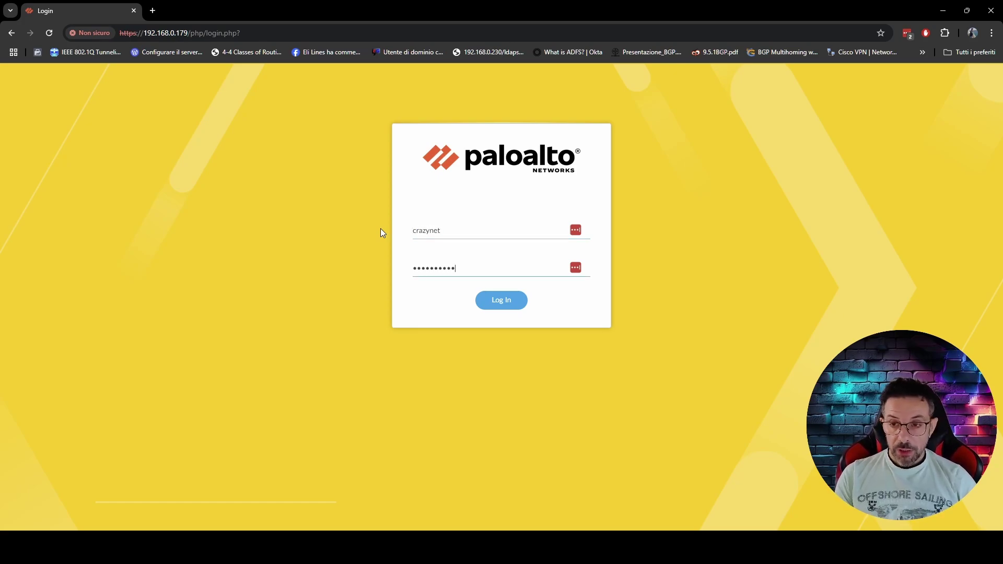
{"action": "key", "text": "Return"}
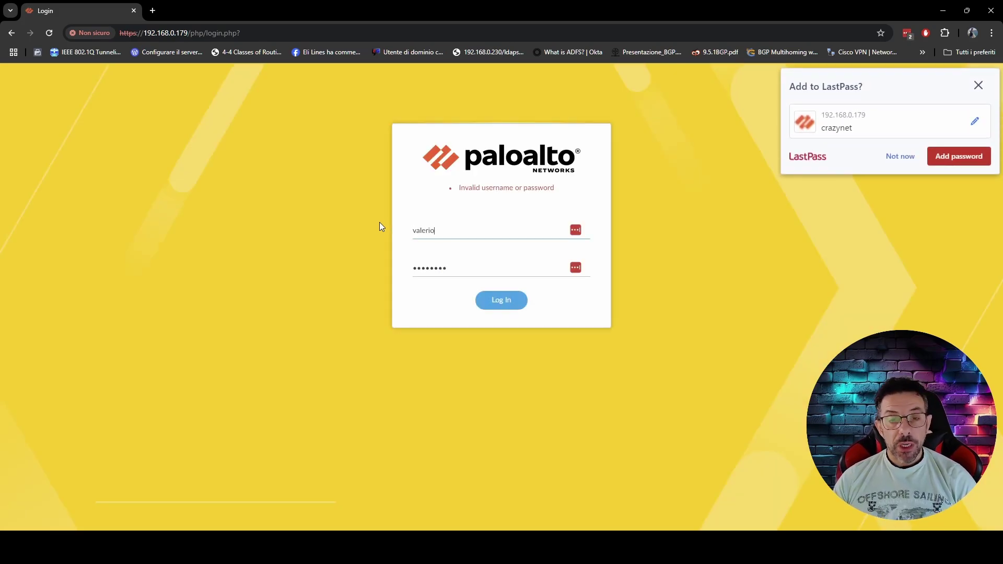
Decline saving the password and close the login window after the rejection
{"action": "left_click", "coordinate": [905, 157]}
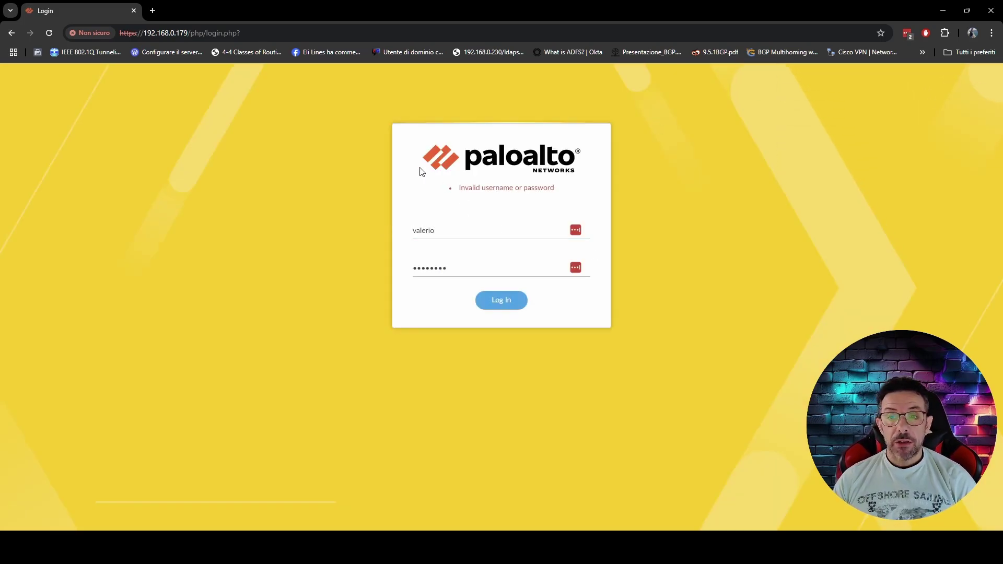
{"action": "double_click", "coordinate": [356, 8]}
{"action": "key", "text": "super+Down"}
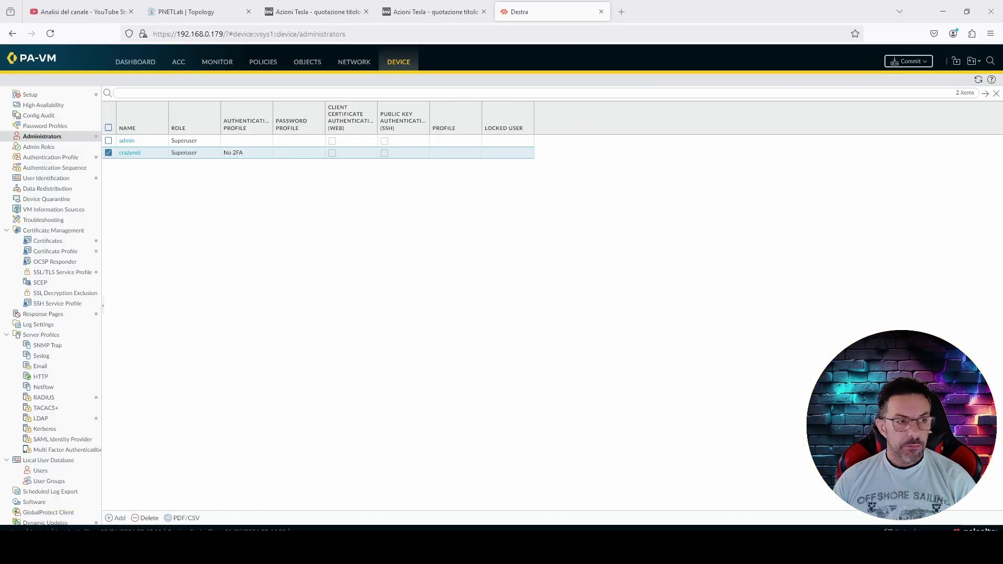
Commit the pending configuration changes to the firewall
{"action": "left_click", "coordinate": [920, 67]}
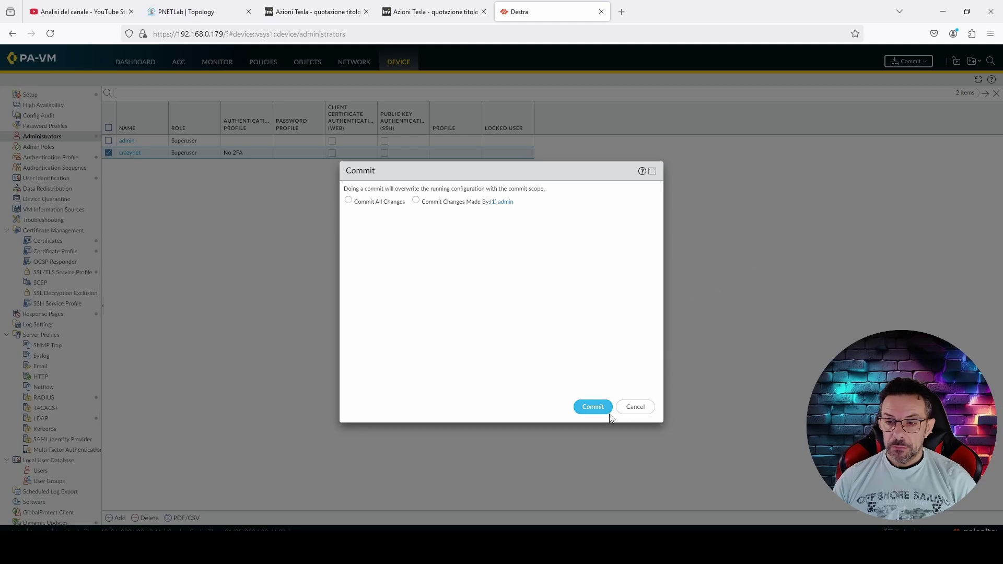
{"action": "left_click", "coordinate": [602, 409]}
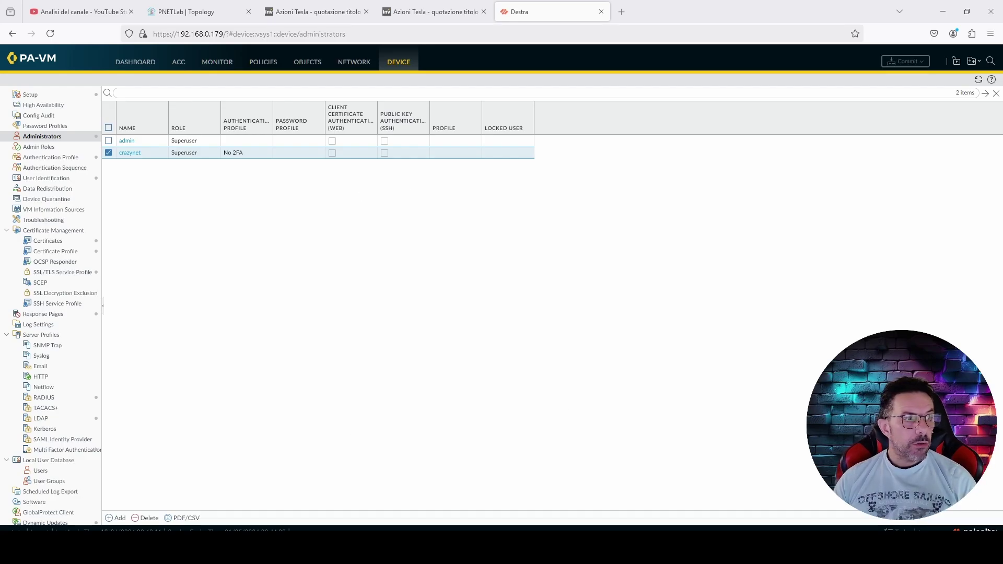
{"action": "key", "text": "alt+Tab"}
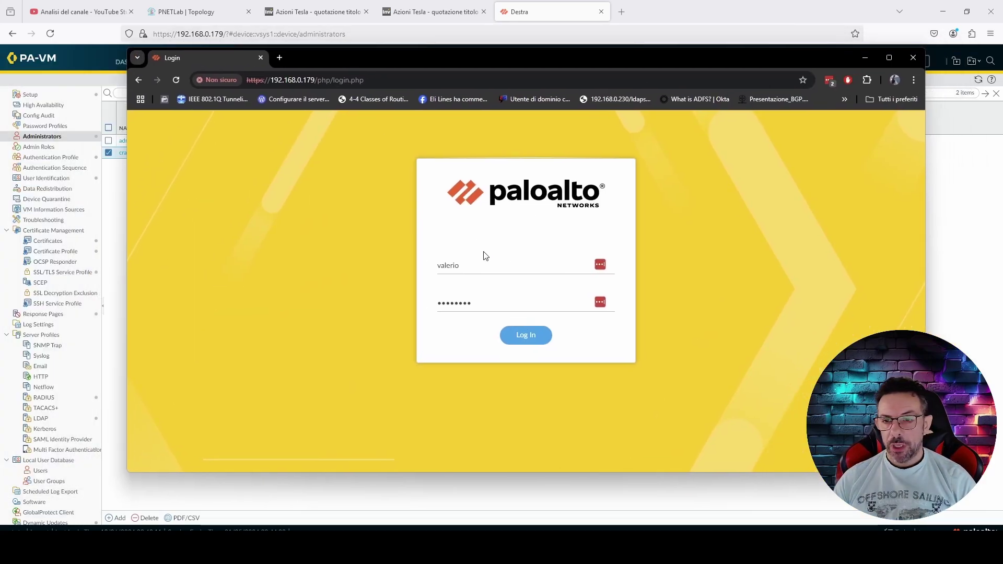
Sign in as crazynet with the account password, then switch back to PA-VM
{"action": "left_click", "coordinate": [502, 264]}
{"action": "left_click_drag", "start_coordinate": [501, 264], "coordinate": [403, 262]}
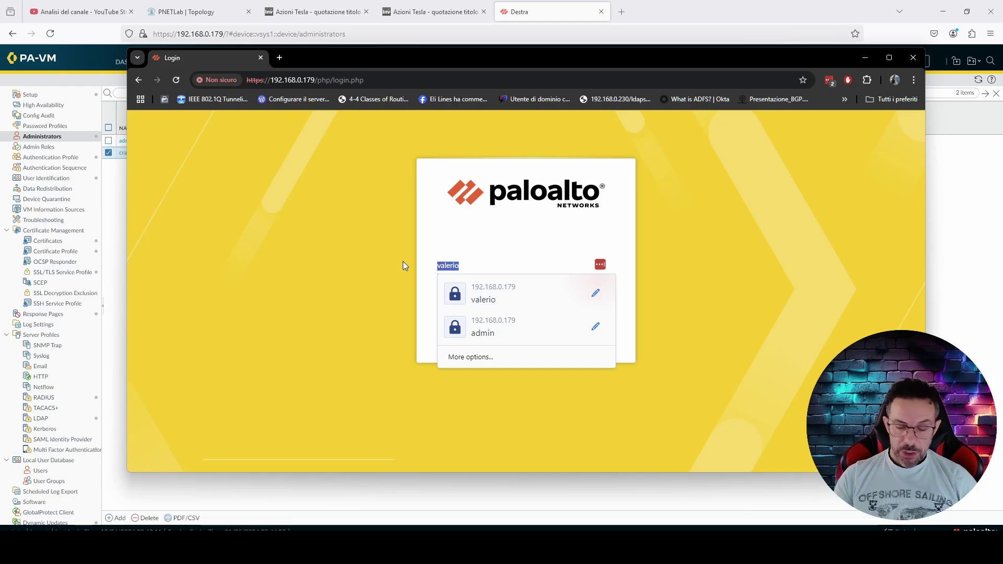
{"action": "type", "text": "crazynet"}
{"action": "key", "text": "Tab"}
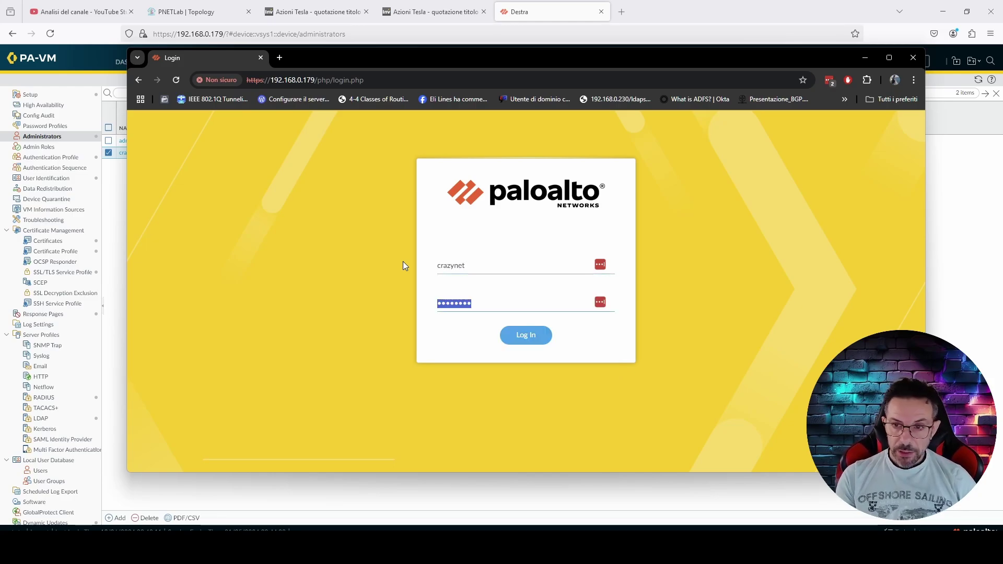
{"action": "type", "text": "••••••••••"}
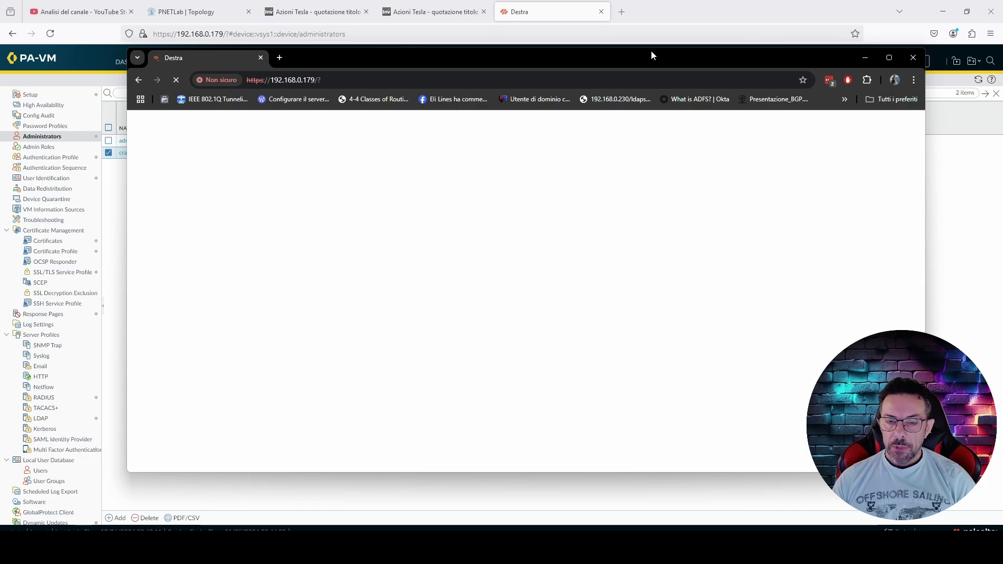
{"action": "key", "text": "alt+Tab"}
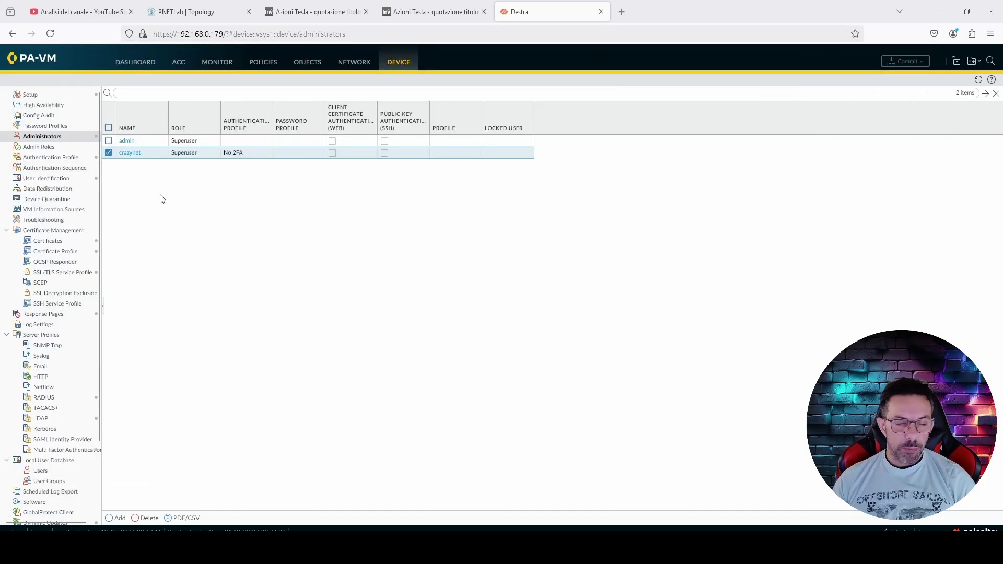
Open the Monitor logs and select crazynet's auth-success system log entry
{"action": "left_click", "coordinate": [221, 64]}
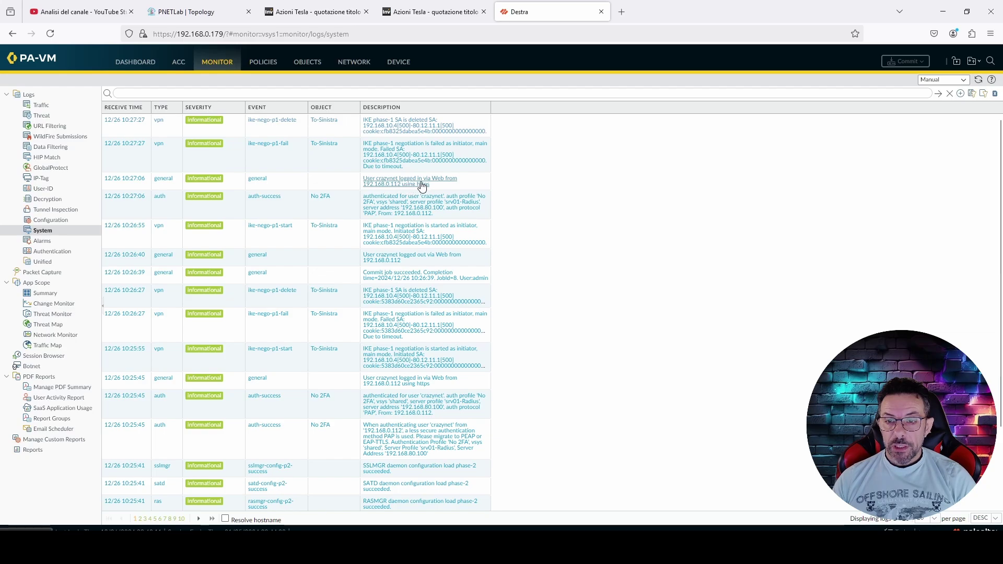
{"action": "left_click", "coordinate": [274, 210]}
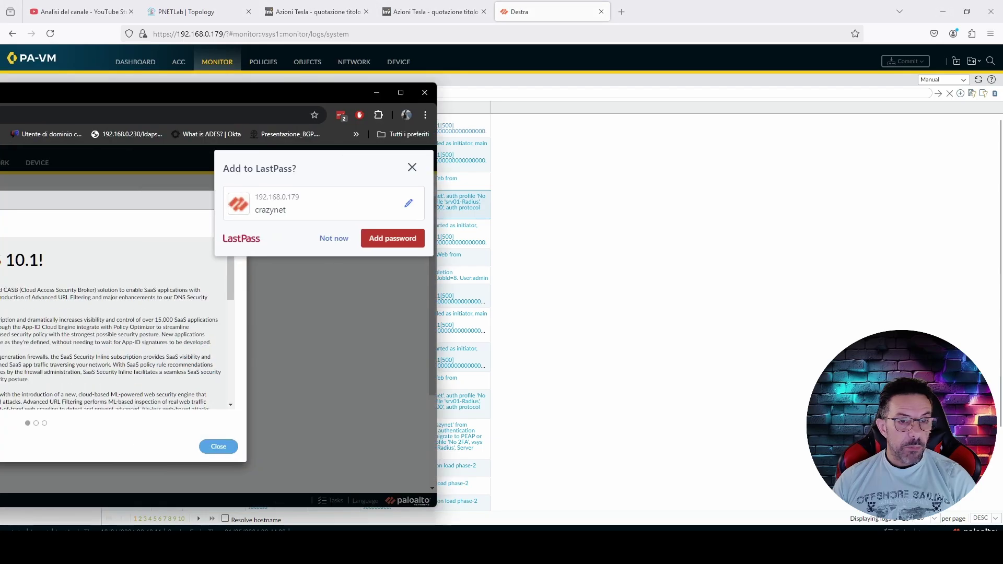
Decline LastPass password saving, close the PAN-OS Welcome dialog, log crazynet out, and close Chrome
{"action": "left_click_drag", "start_coordinate": [0, 104], "coordinate": [282, 83]}
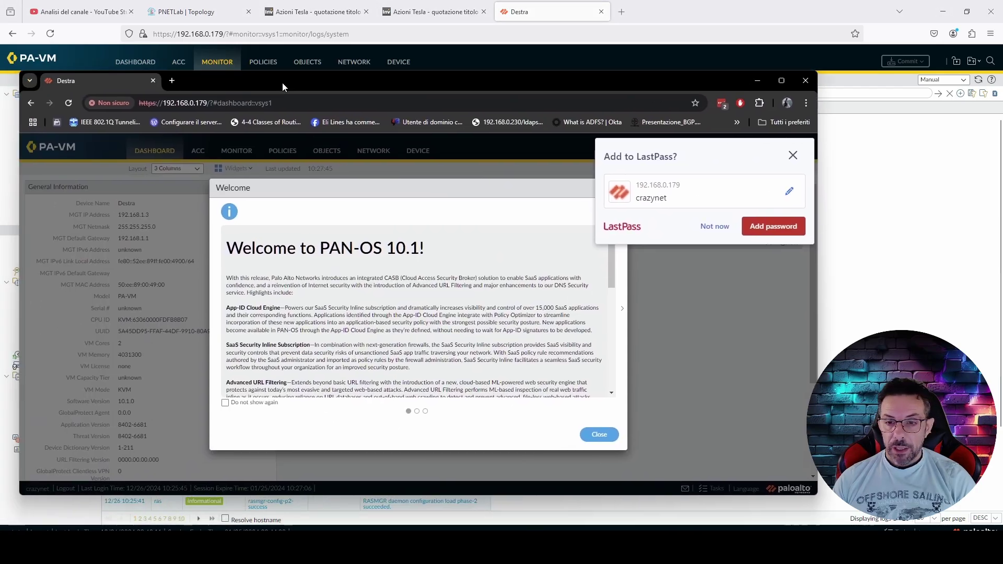
{"action": "left_click", "coordinate": [710, 228]}
{"action": "left_click", "coordinate": [600, 435]}
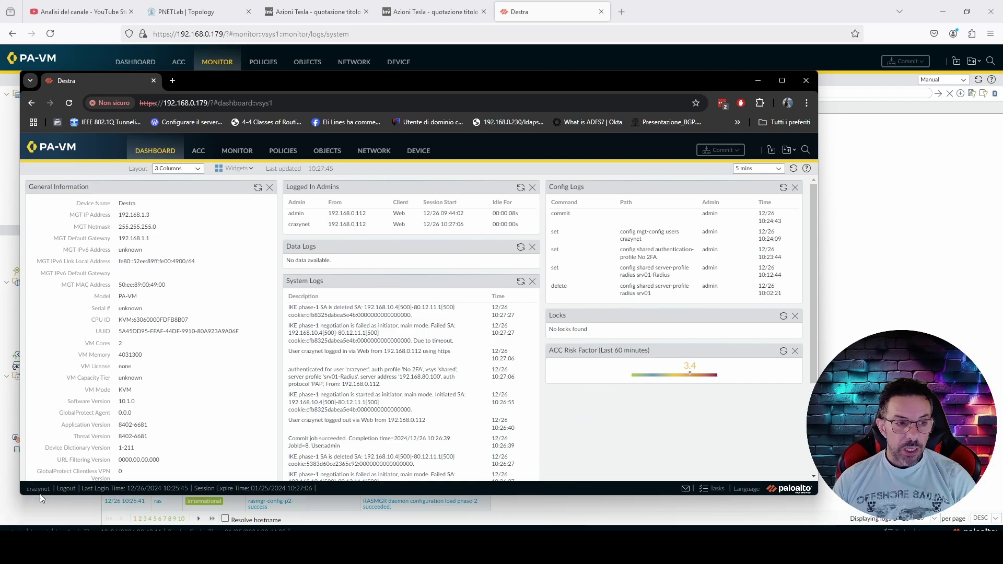
{"action": "left_click", "coordinate": [68, 489]}
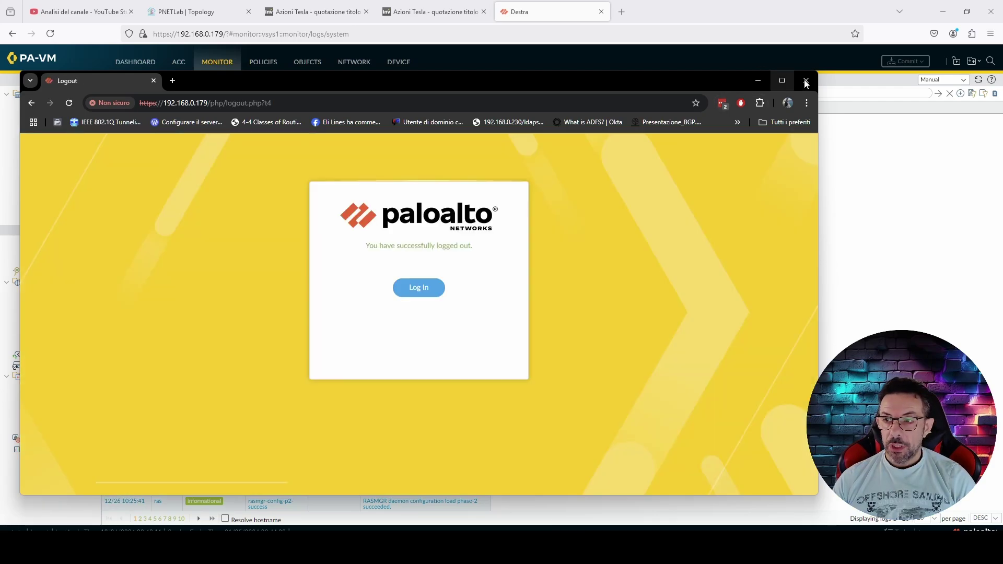
{"action": "left_click", "coordinate": [805, 81]}
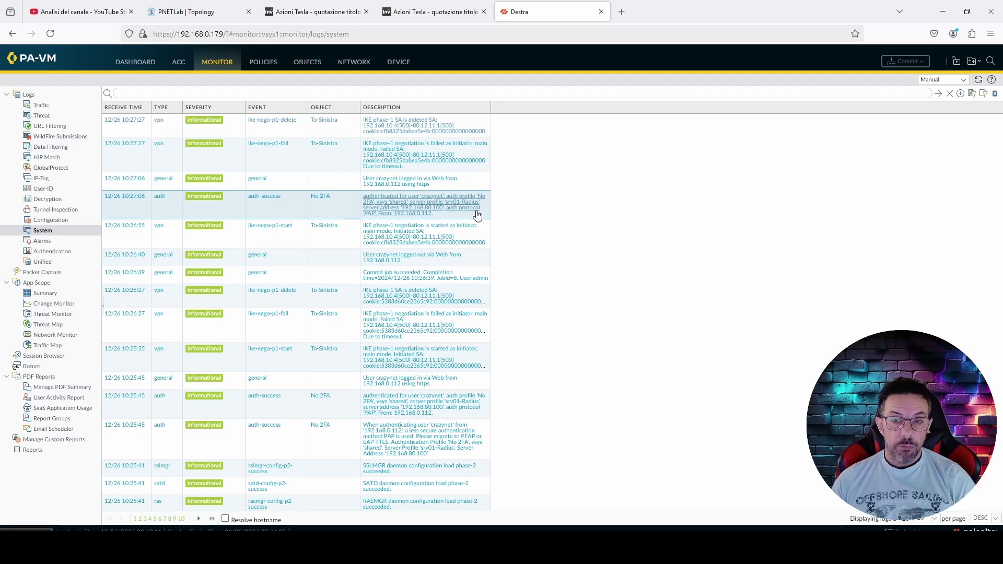
After reviewing the 'No 2FA' auth-success row in the System log, switch to the Dashboard
{"action": "left_click", "coordinate": [145, 64]}
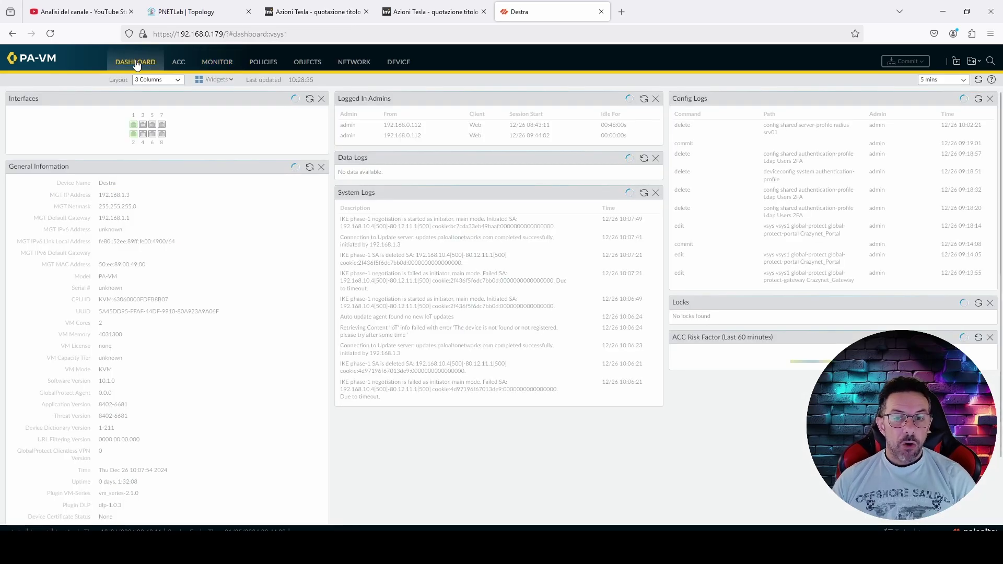